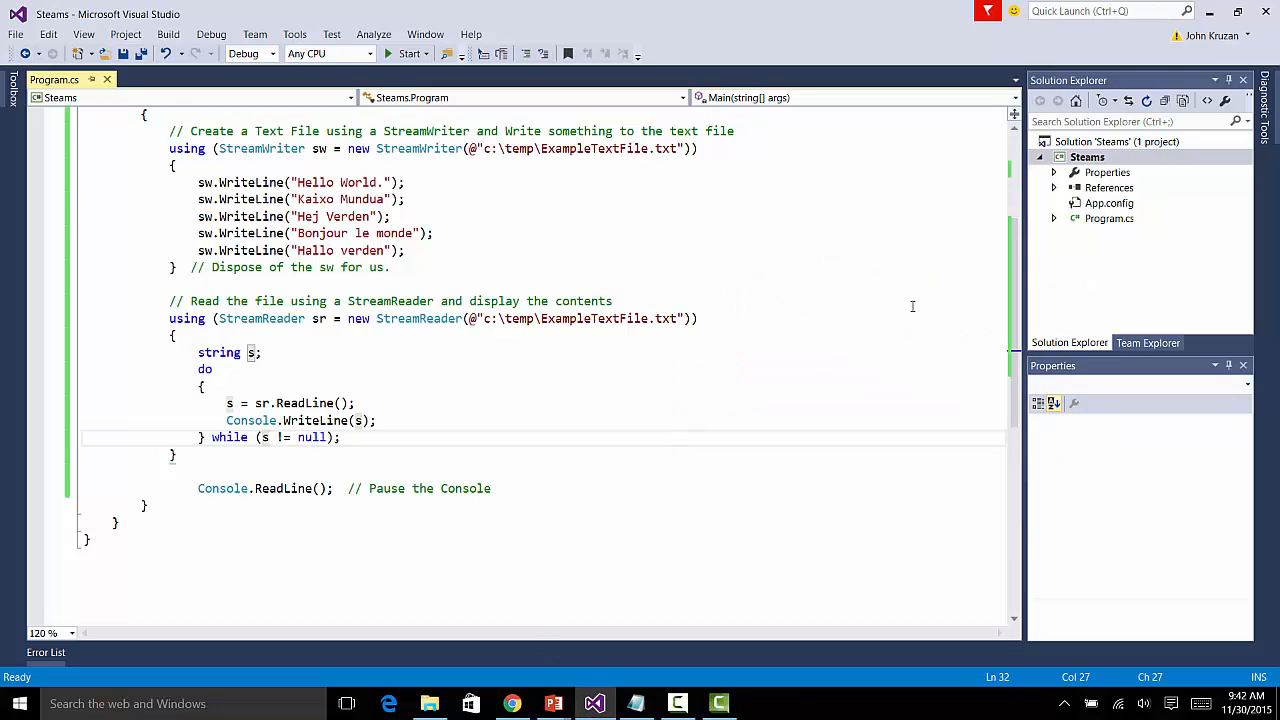
pyautogui.moveTo(1018, 280); pyautogui.dragTo(1022, 253)
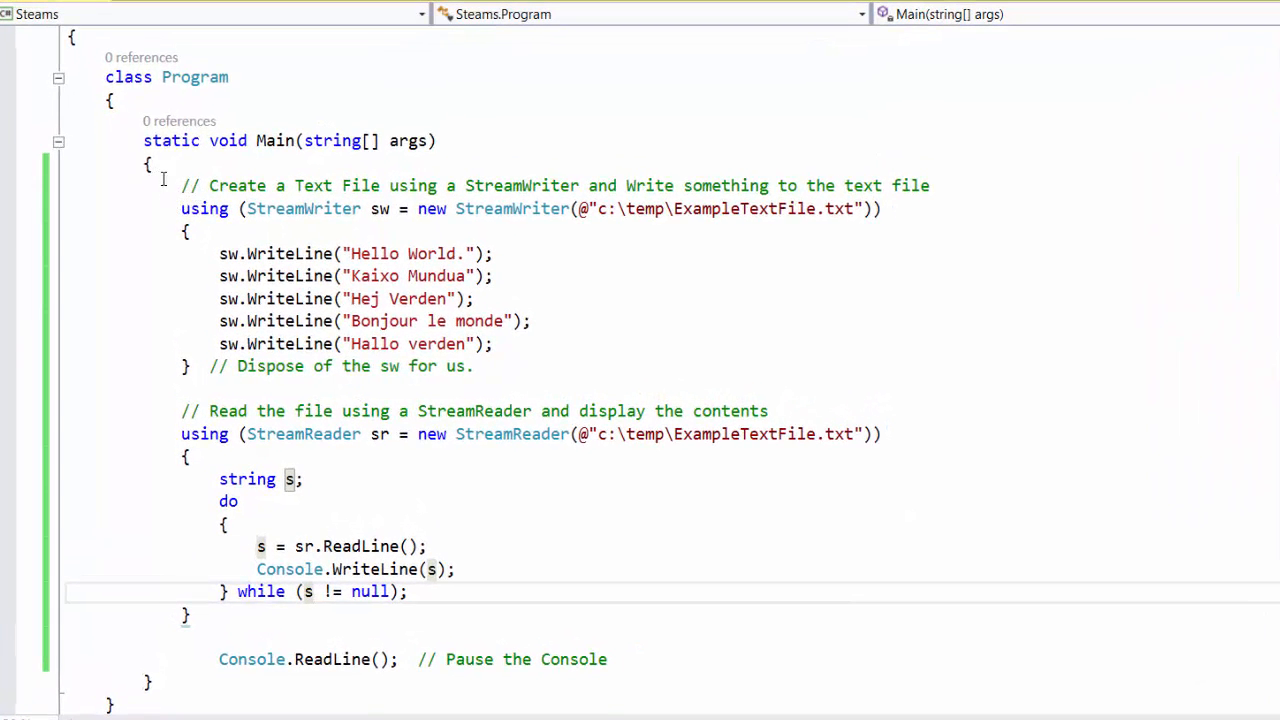
pyautogui.moveTo(172, 186); pyautogui.dragTo(660, 183)
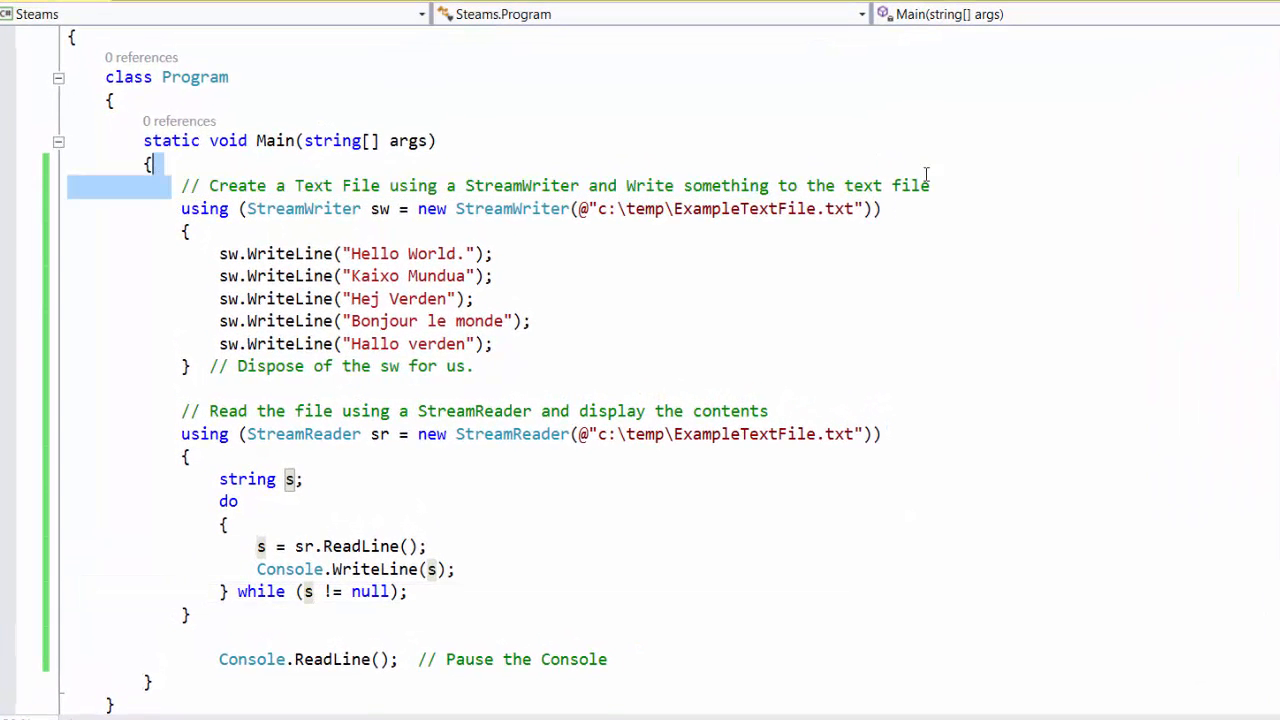
pyautogui.moveTo(172, 186); pyautogui.dragTo(971, 183)
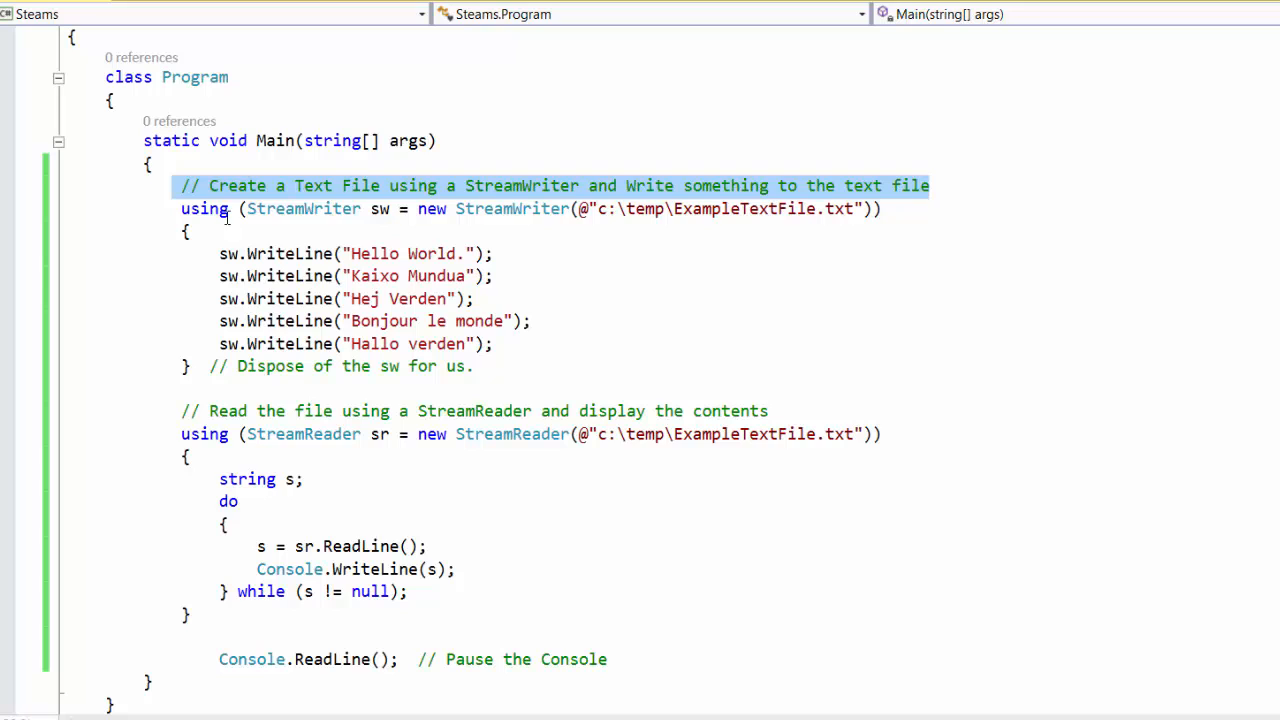
pyautogui.moveTo(303, 209)
pyautogui.moveTo(250, 213); pyautogui.dragTo(388, 212)
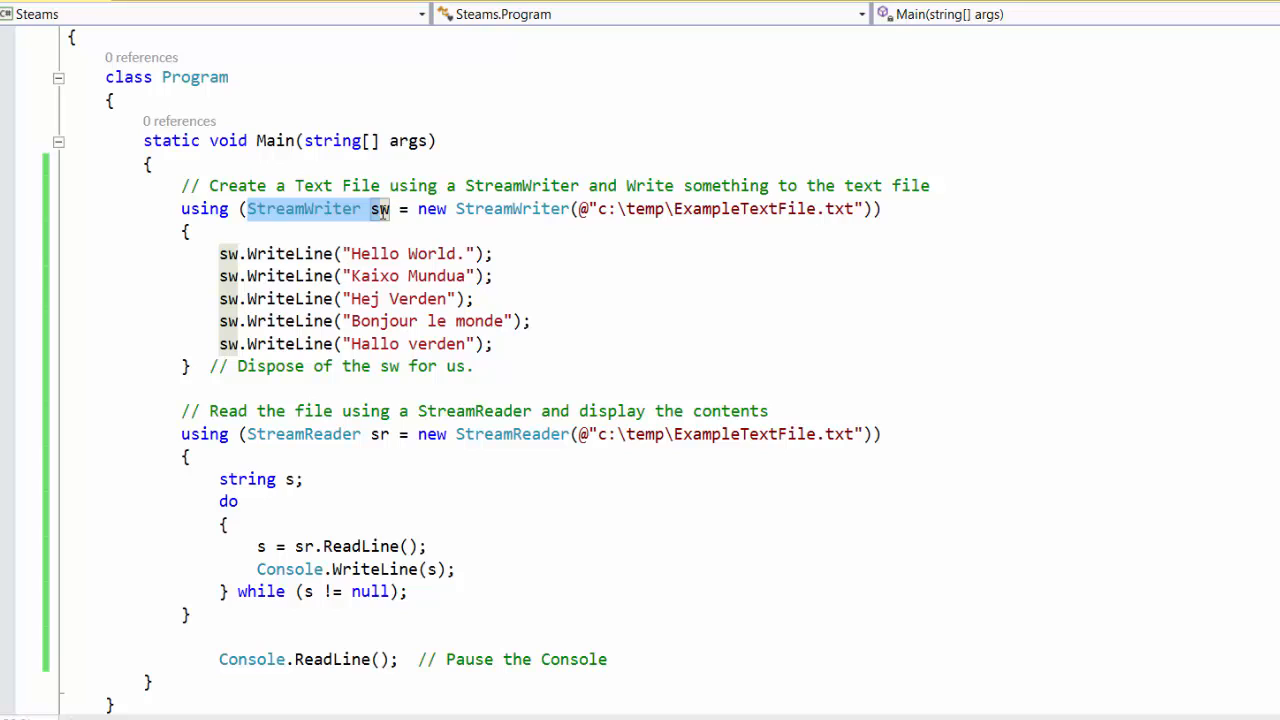
pyautogui.click(384, 211)
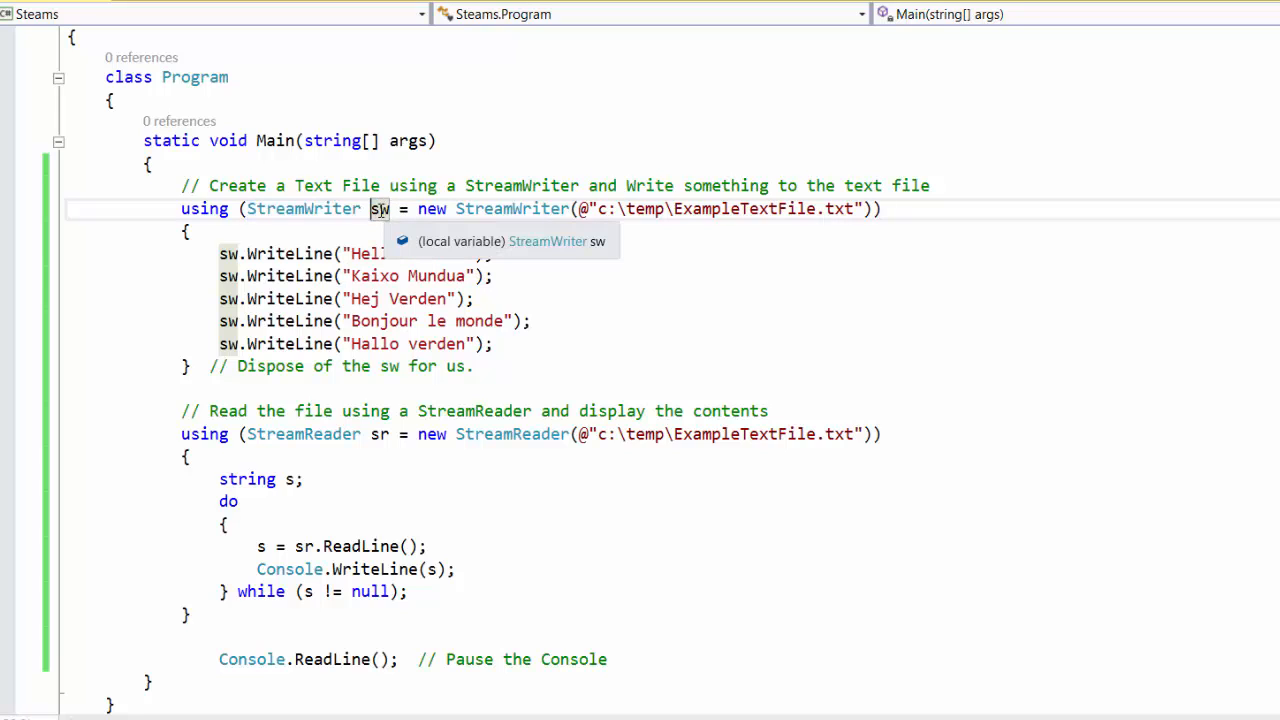
pyautogui.click(438, 212)
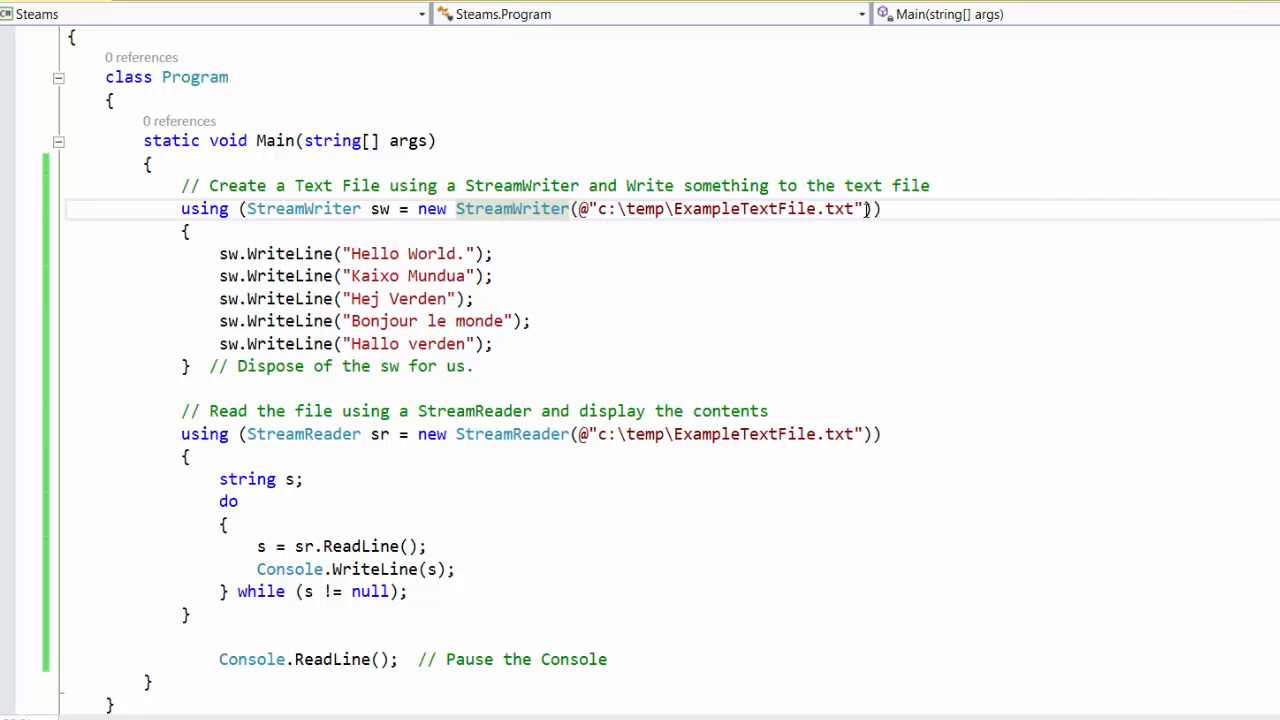
pyautogui.moveTo(864, 210); pyautogui.dragTo(743, 224)
pyautogui.moveTo(650, 226); pyautogui.dragTo(578, 210)
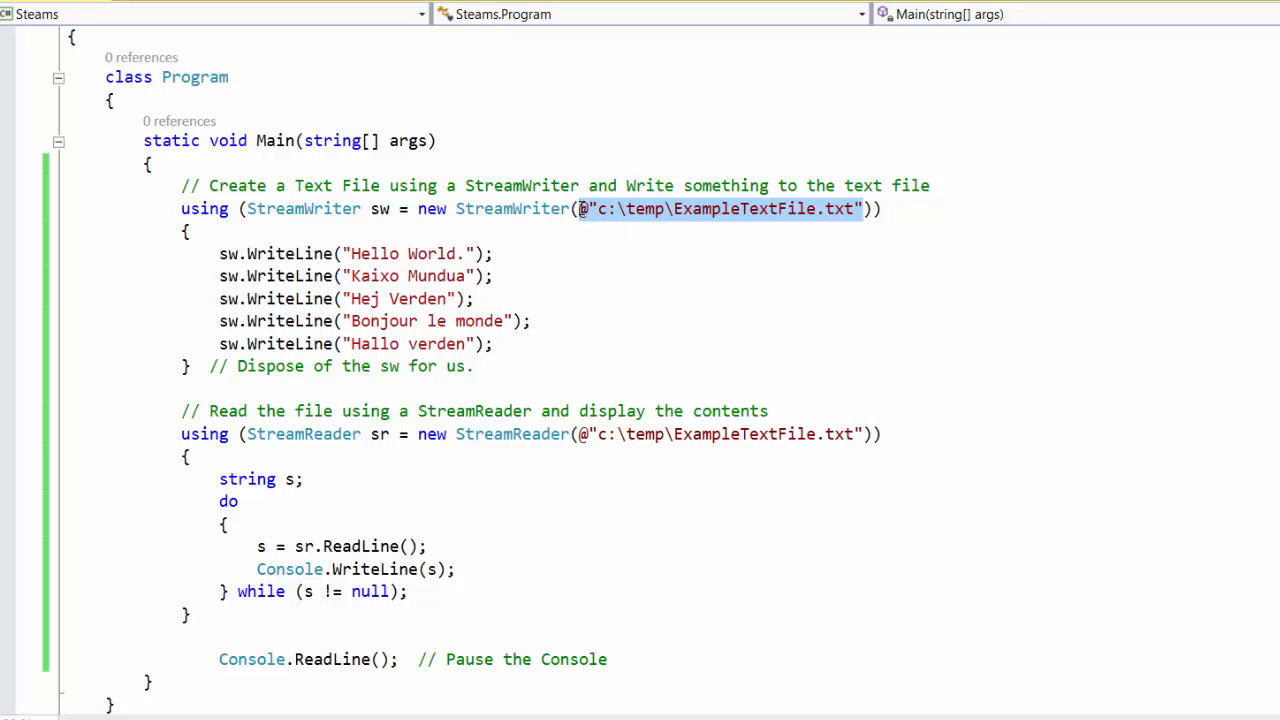
pyautogui.moveTo(720, 209)
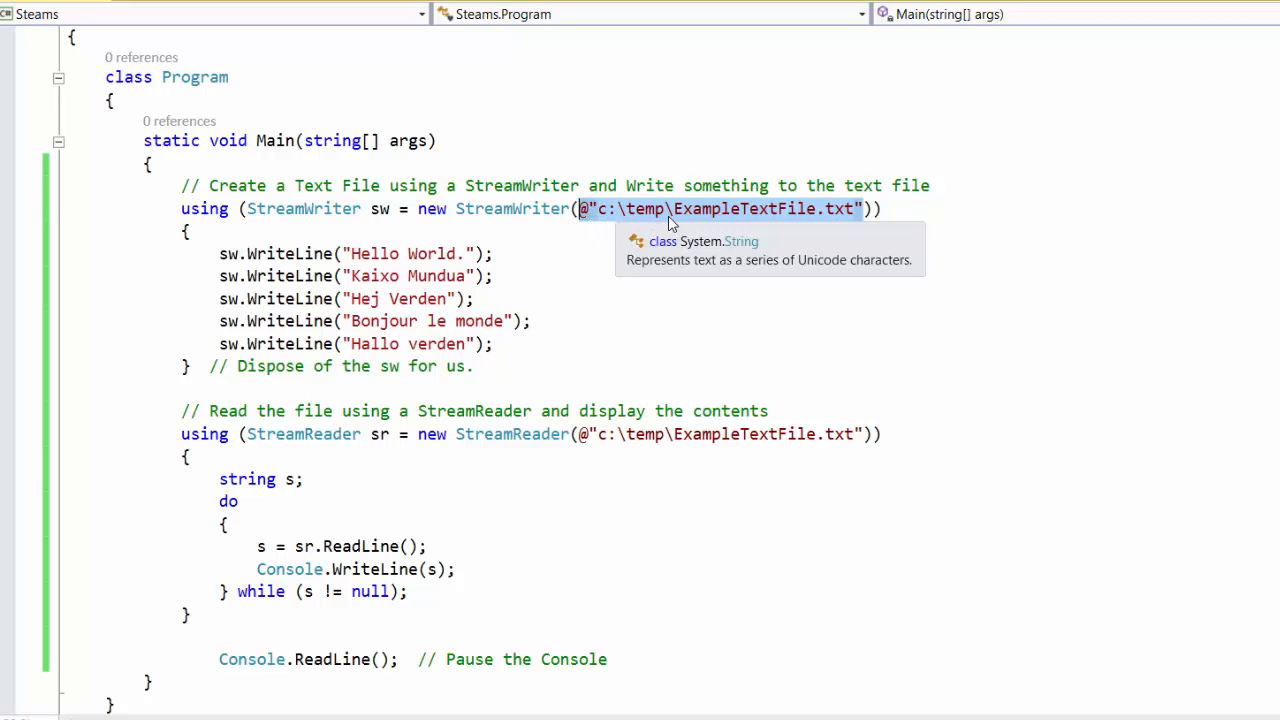
pyautogui.click(587, 210)
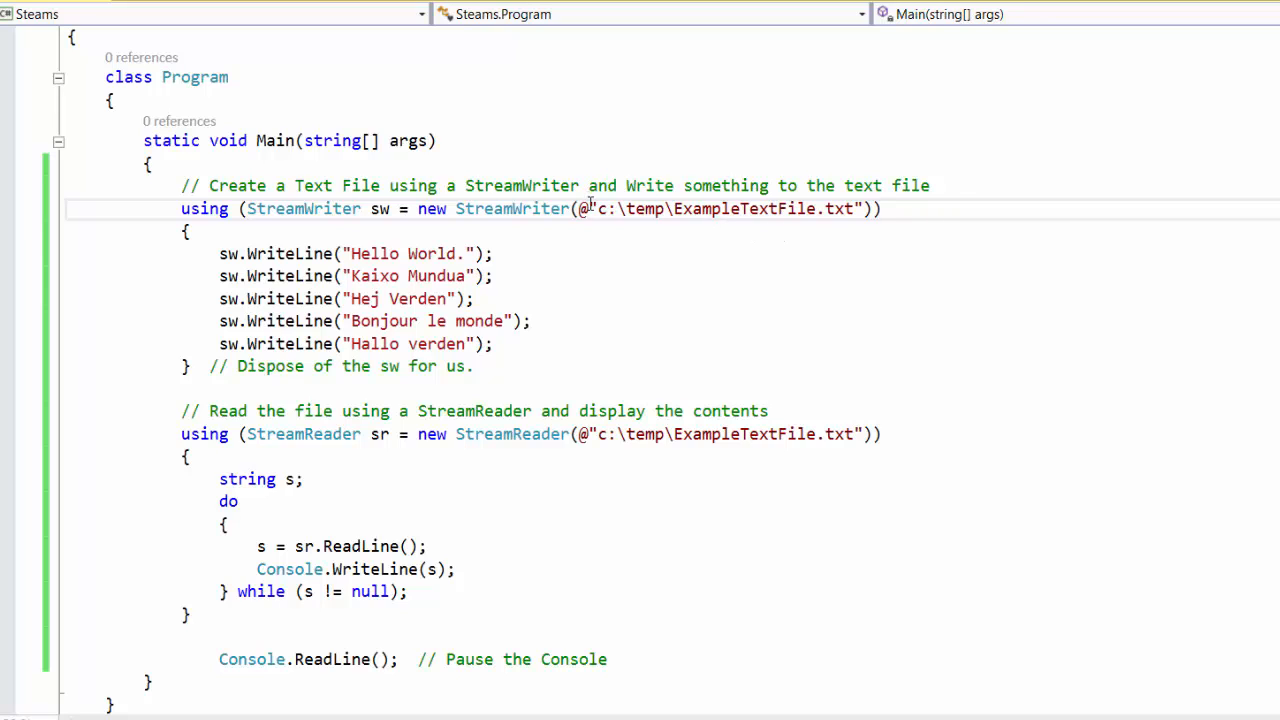
pyautogui.moveTo(598, 210)
pyautogui.mouseDown()
pyautogui.moveTo(754, 208)
pyautogui.moveTo(675, 207)
pyautogui.mouseUp()
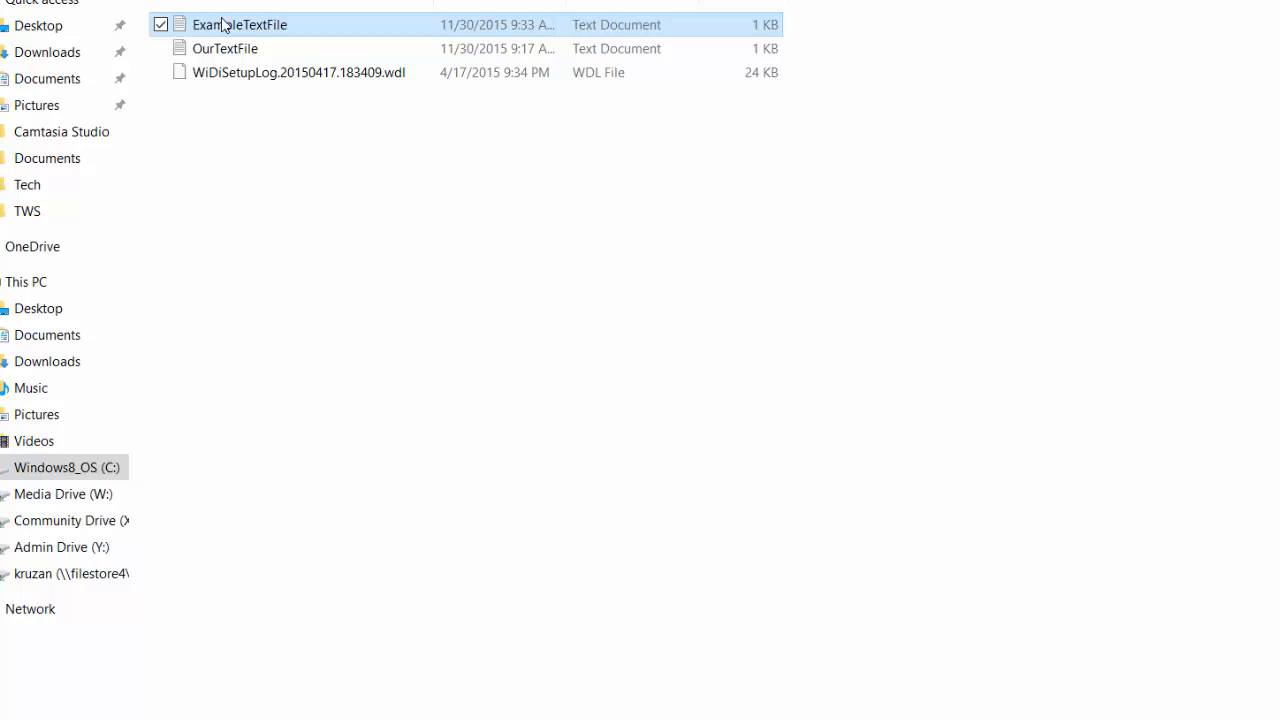
# - Delete the ExampleTextFile and OurTextFile text documents from the temp folder
pyautogui.click(225, 28)
pyautogui.press('BackSpace')
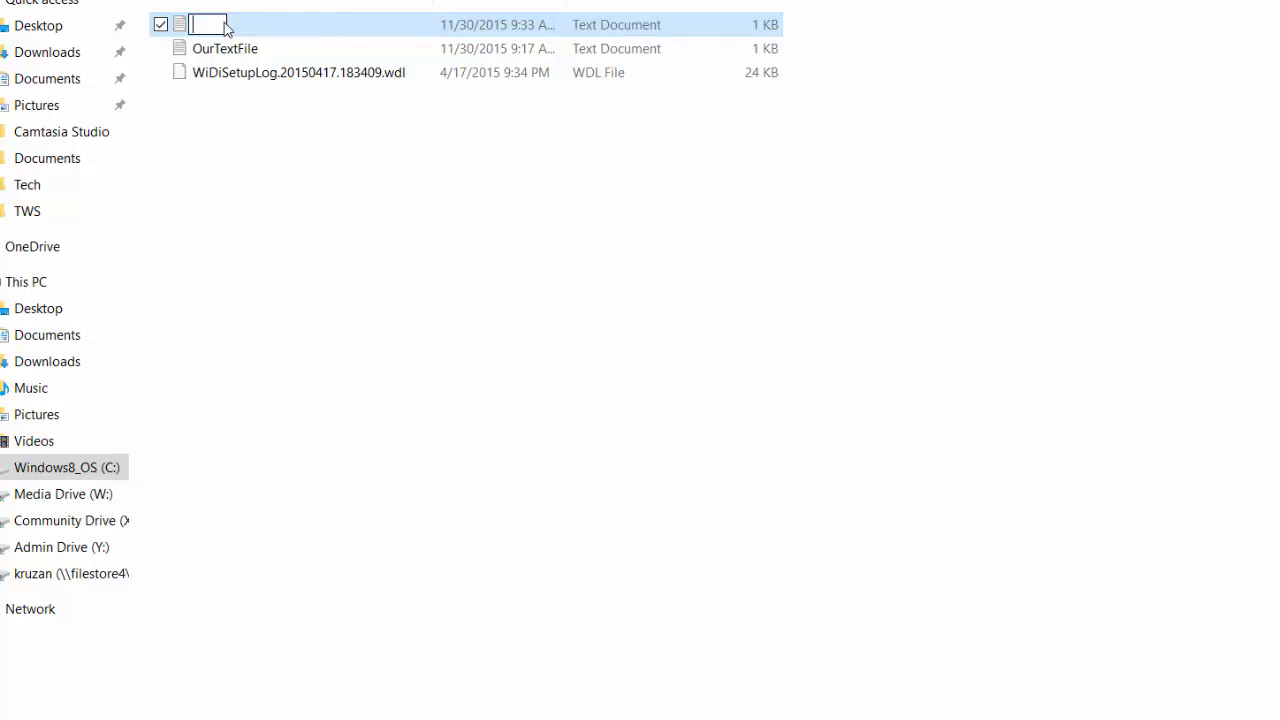
pyautogui.press('Escape')
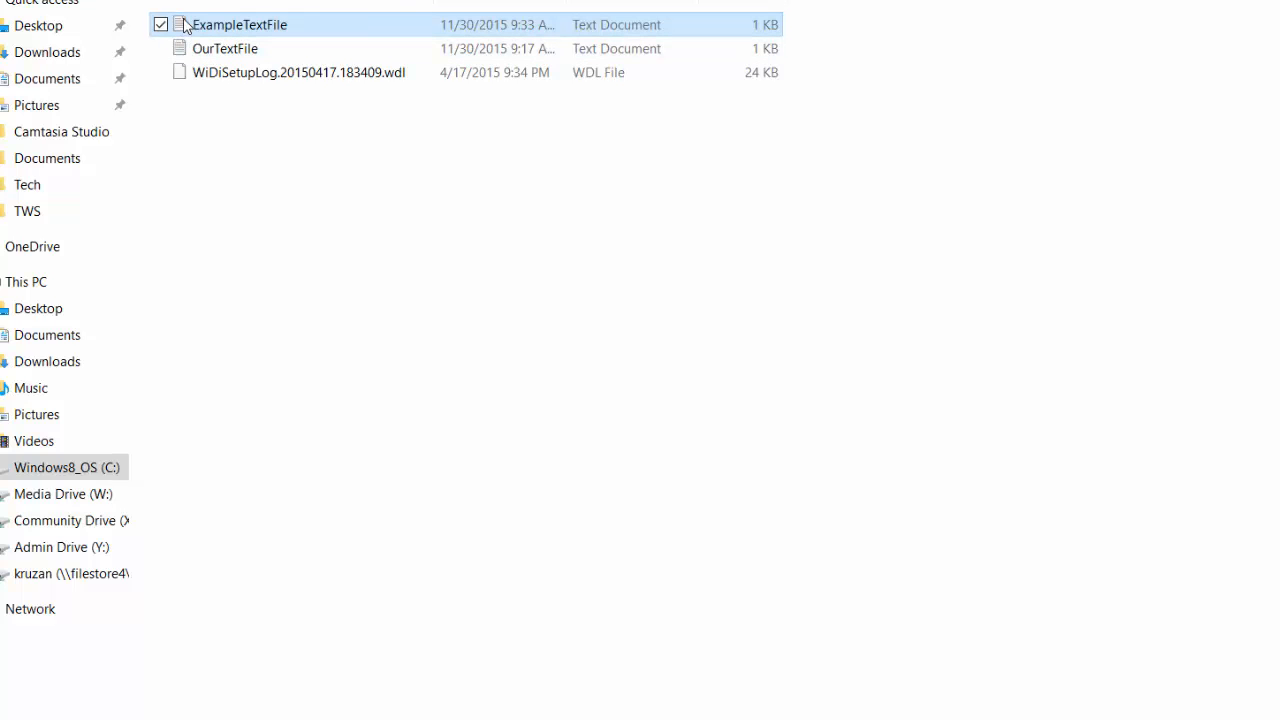
pyautogui.press('Delete')
pyautogui.click(183, 27)
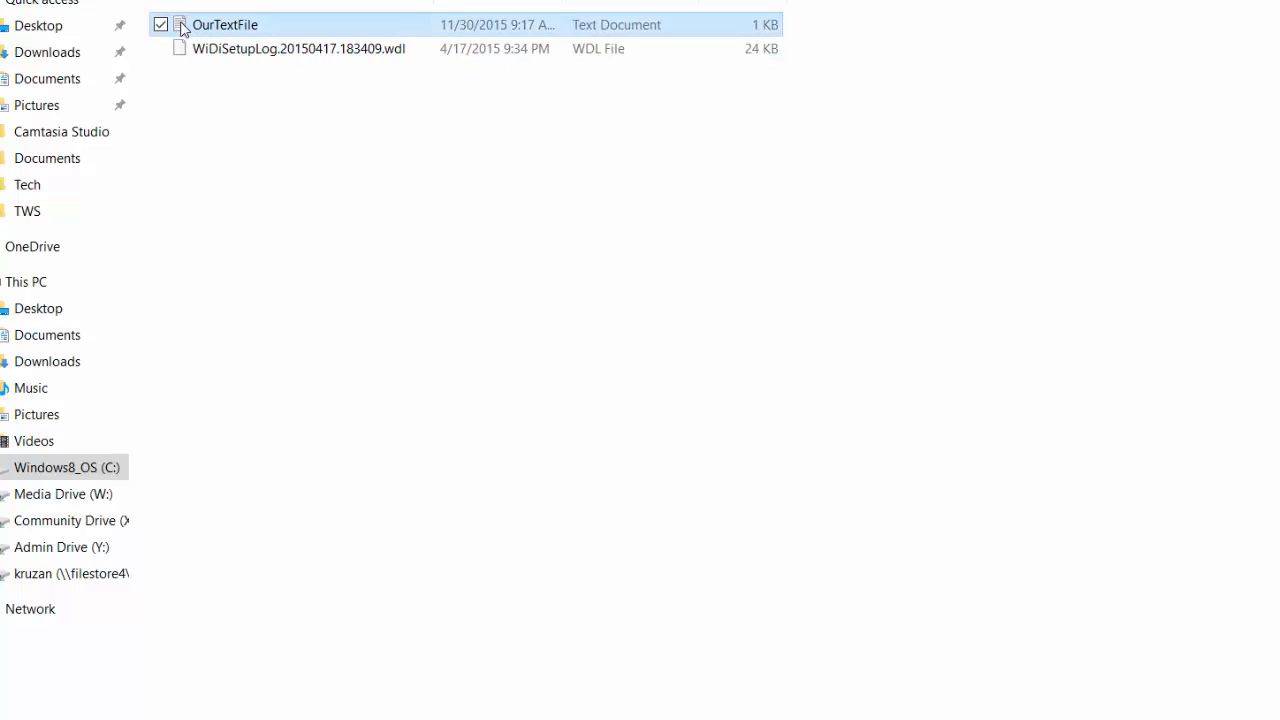
pyautogui.press('Delete')
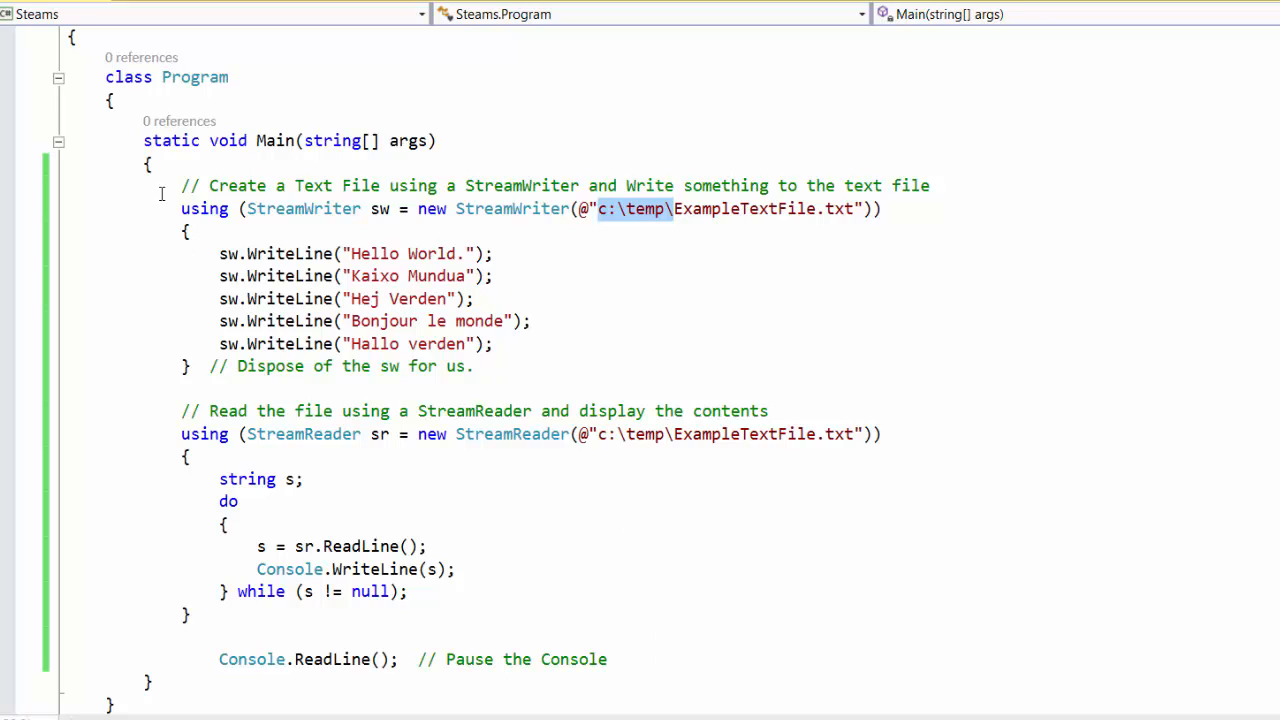
pyautogui.moveTo(181, 208); pyautogui.dragTo(238, 208)
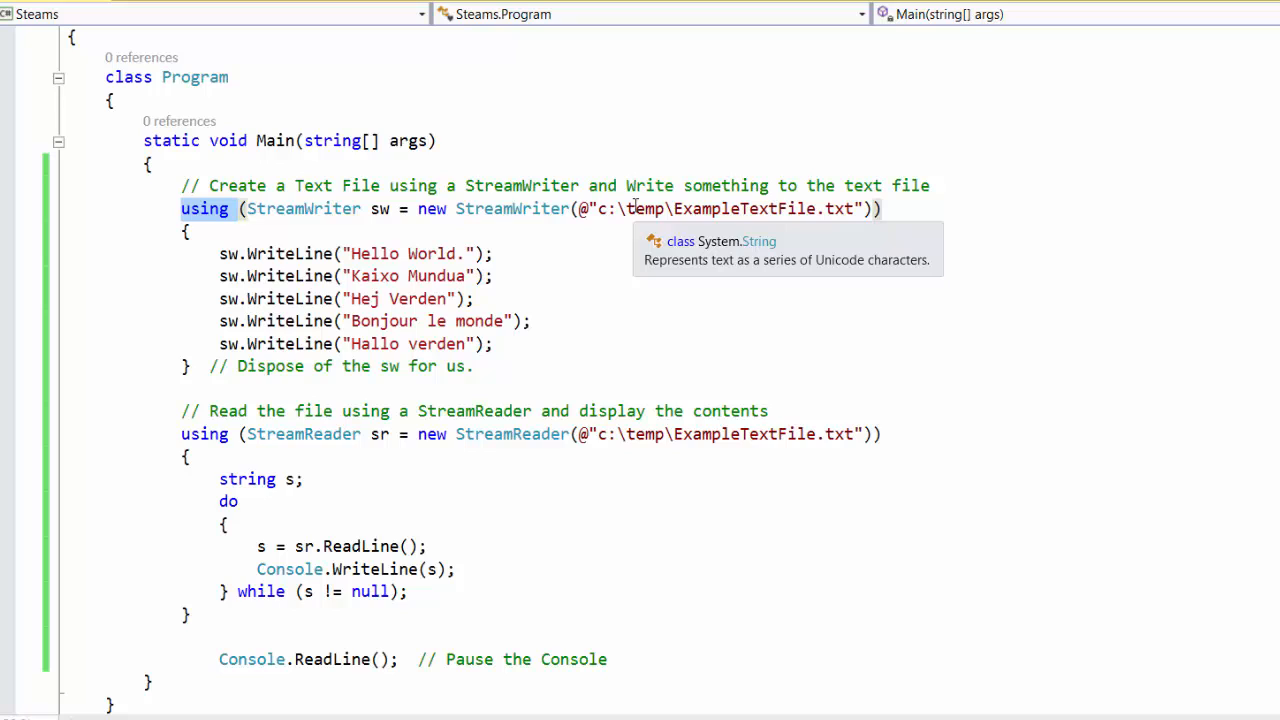
pyautogui.moveTo(636, 208)
pyautogui.click(358, 208)
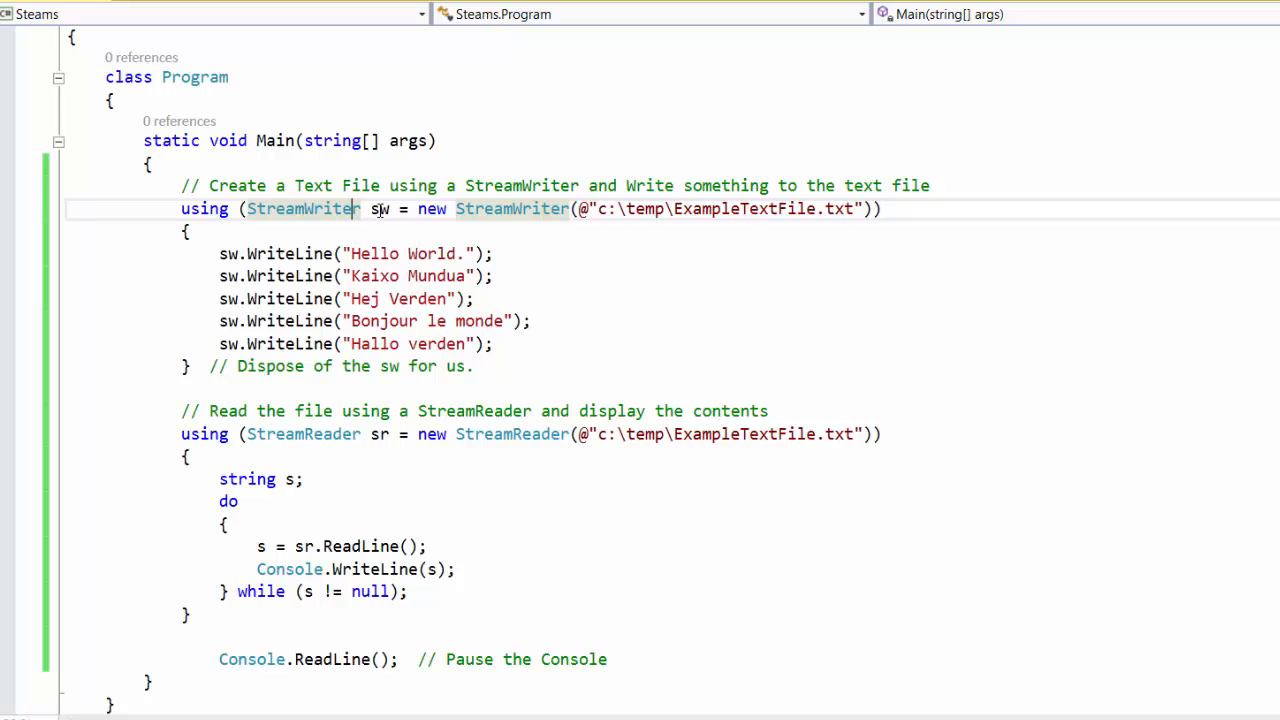
pyautogui.moveTo(182, 210); pyautogui.dragTo(224, 209)
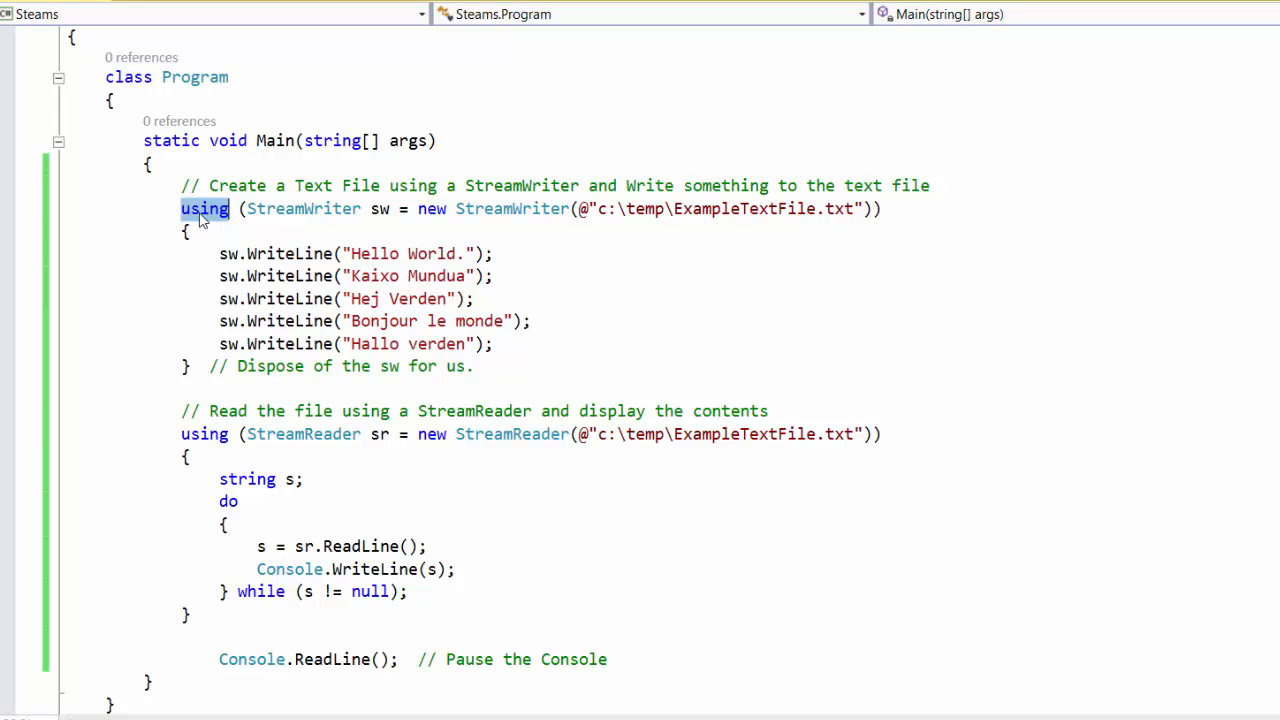
pyautogui.moveTo(255, 210); pyautogui.dragTo(360, 190)
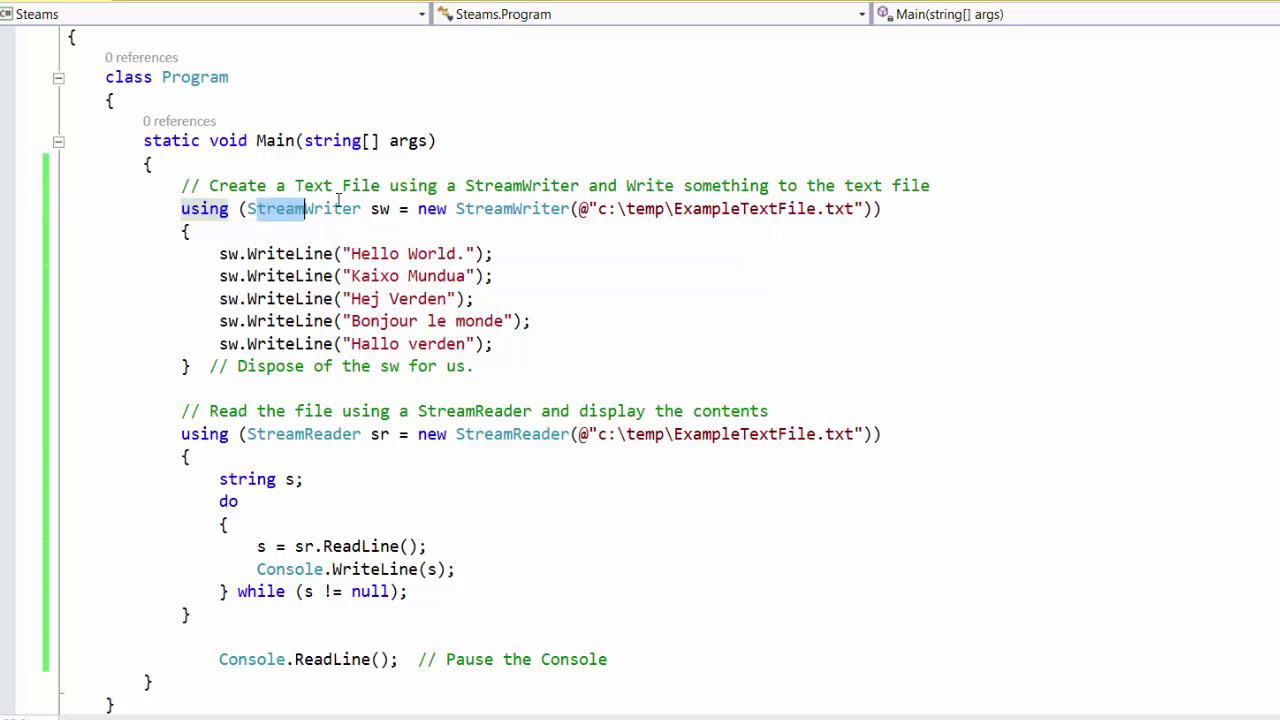
pyautogui.click(380, 209)
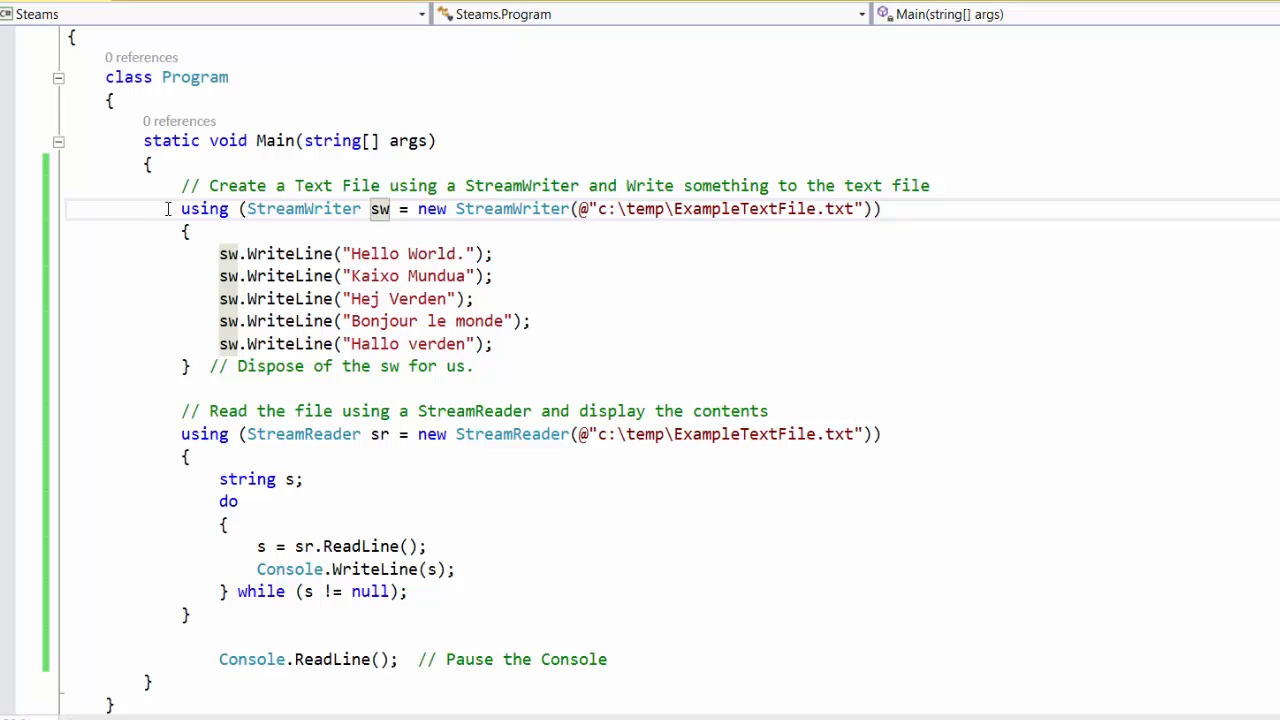
pyautogui.moveTo(184, 231)
pyautogui.mouseDown()
pyautogui.moveTo(490, 299)
pyautogui.moveTo(209, 366)
pyautogui.mouseUp()
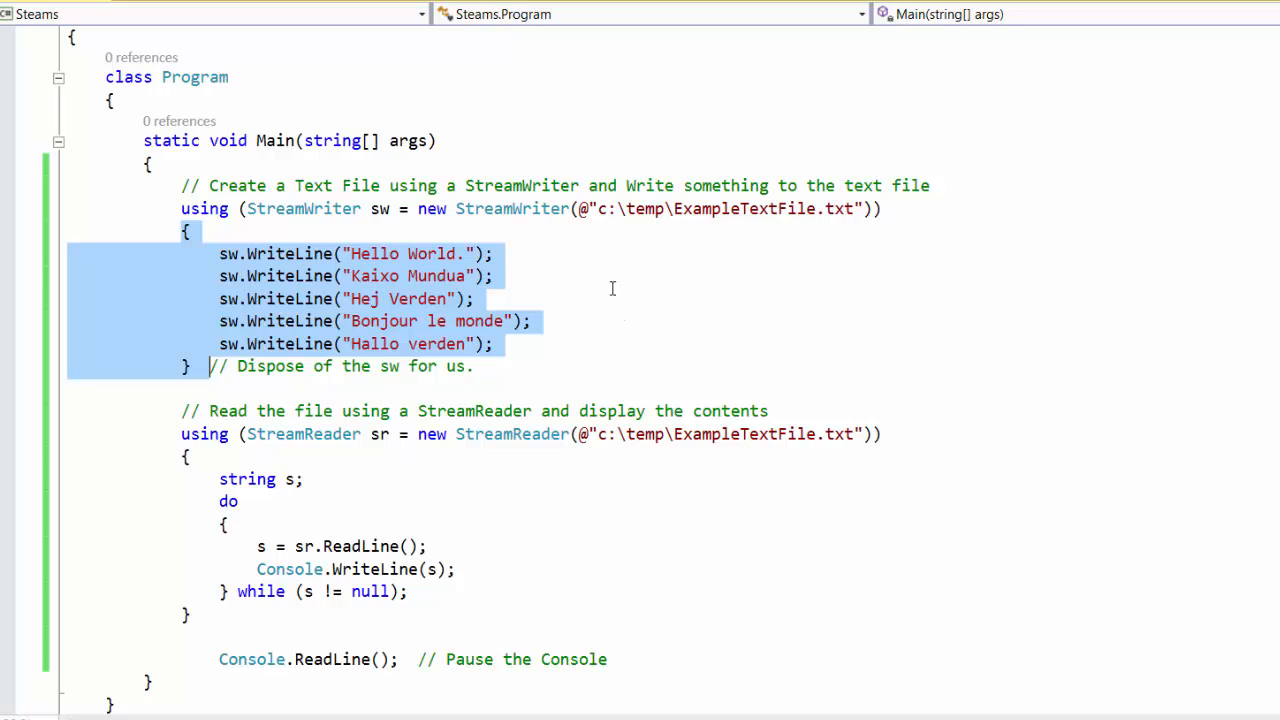
# - Remove the period from the first sw.WriteLine greeting so it writes "Hello World"
pyautogui.click(586, 207)
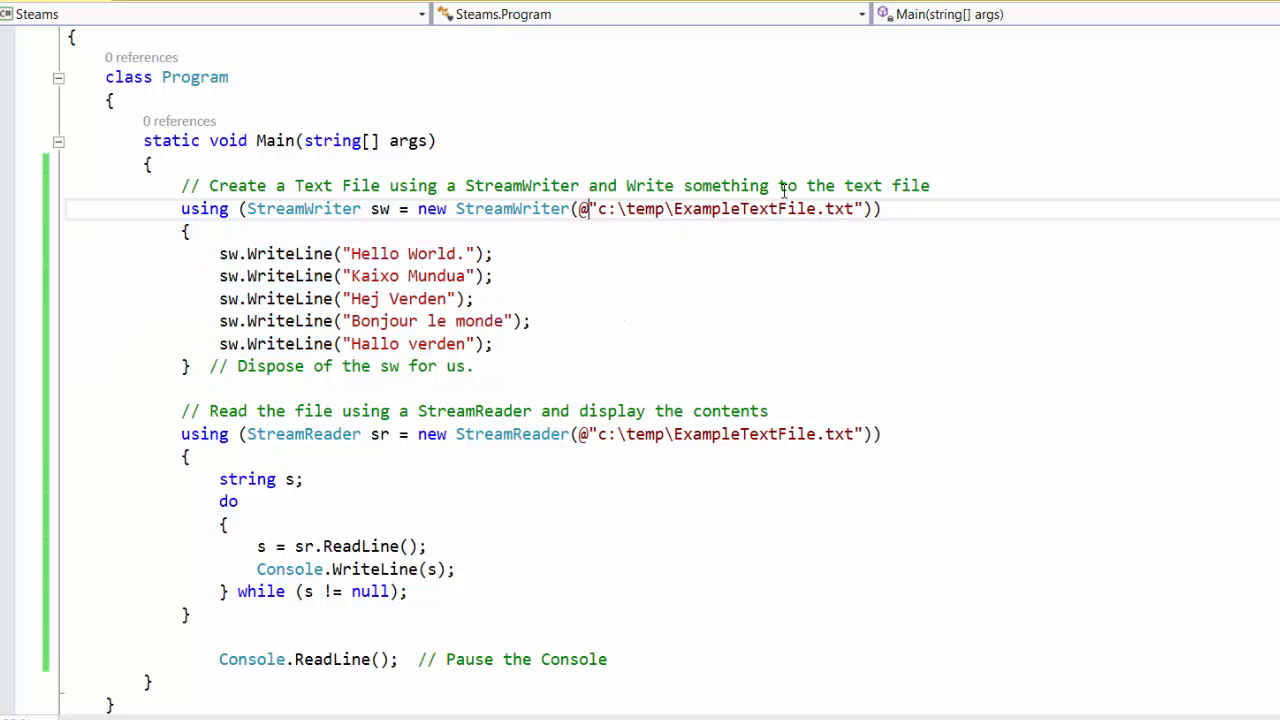
pyautogui.click(218, 253)
pyautogui.moveTo(218, 253); pyautogui.dragTo(335, 254)
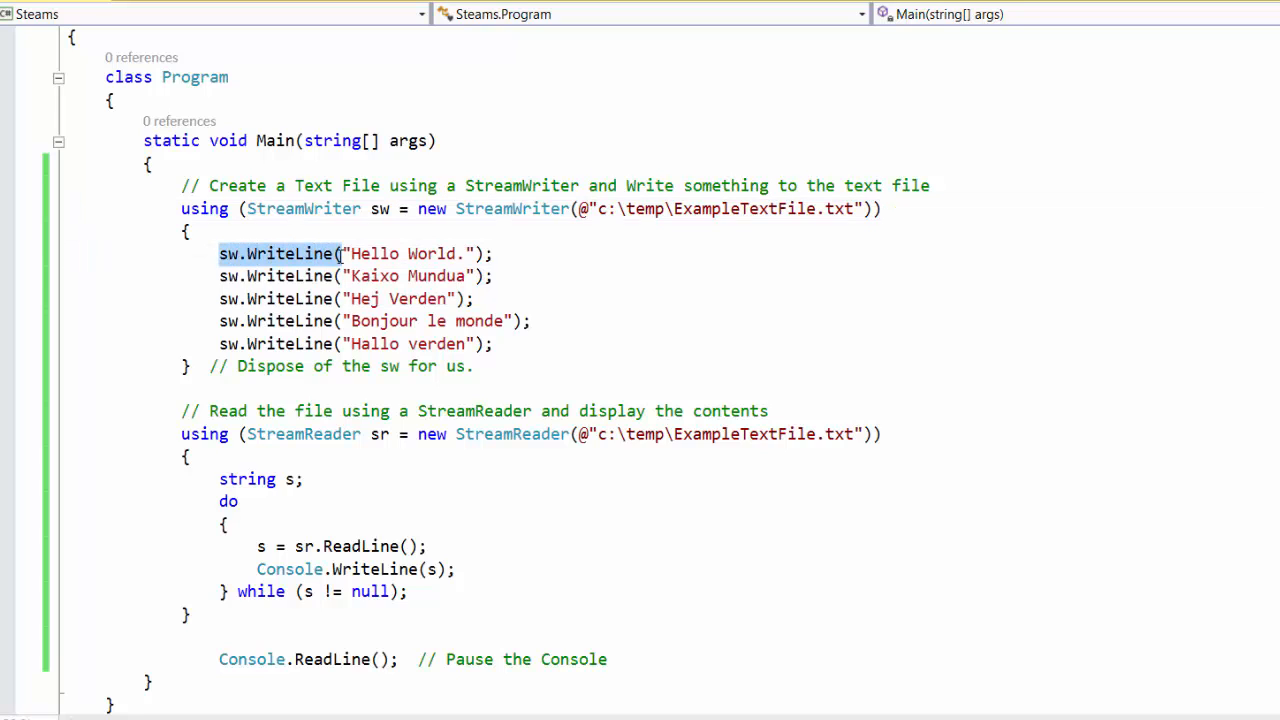
pyautogui.click(285, 232)
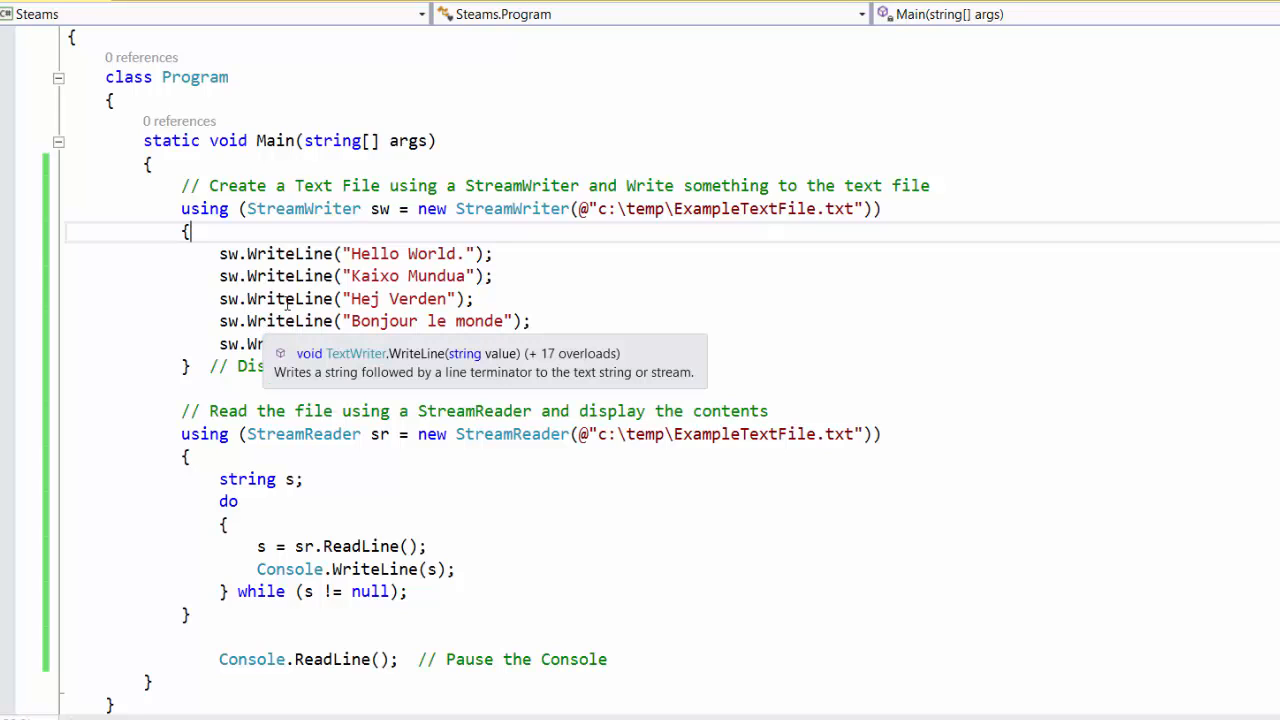
pyautogui.click(465, 257)
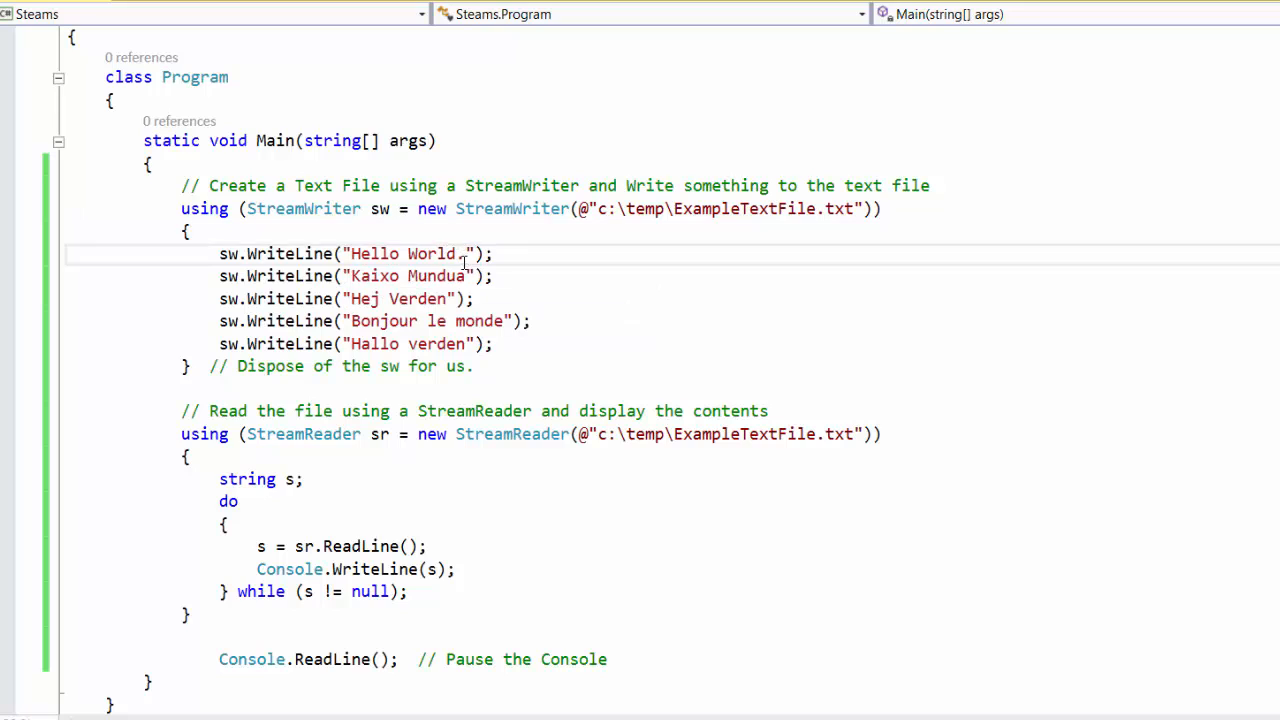
pyautogui.press('BackSpace')
pyautogui.moveTo(209, 480); pyautogui.dragTo(521, 574)
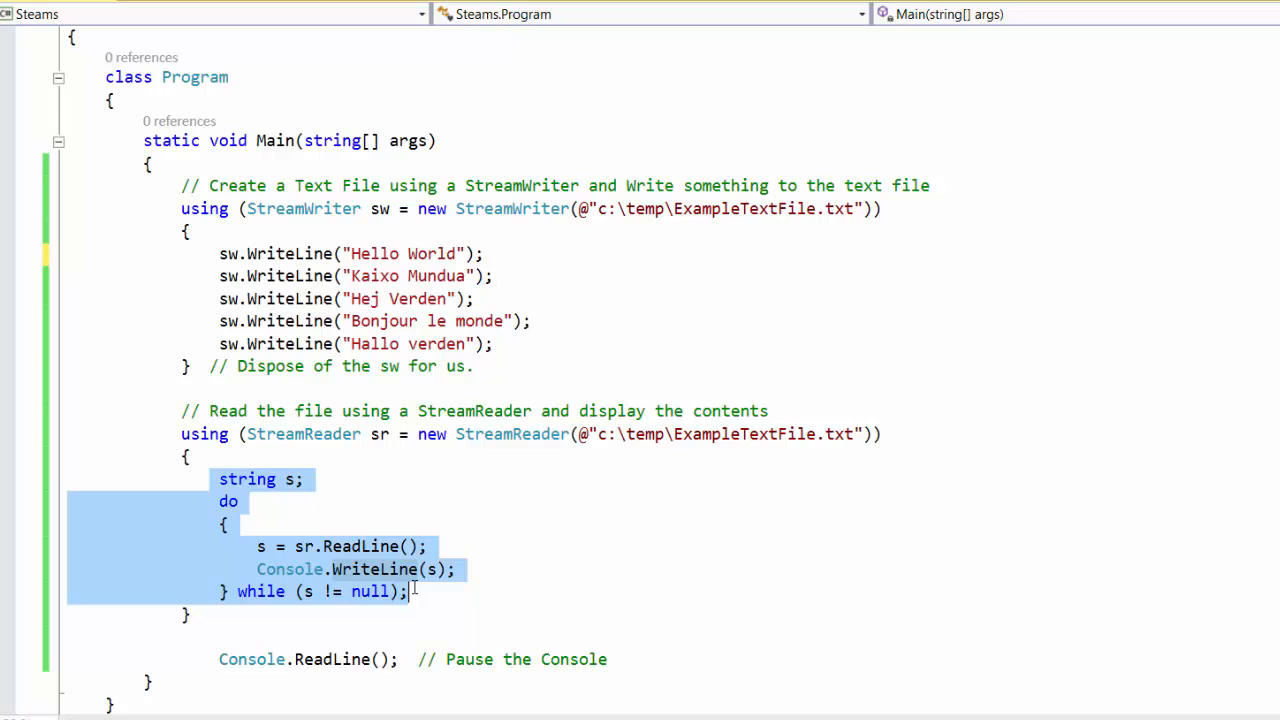
pyautogui.click(391, 569)
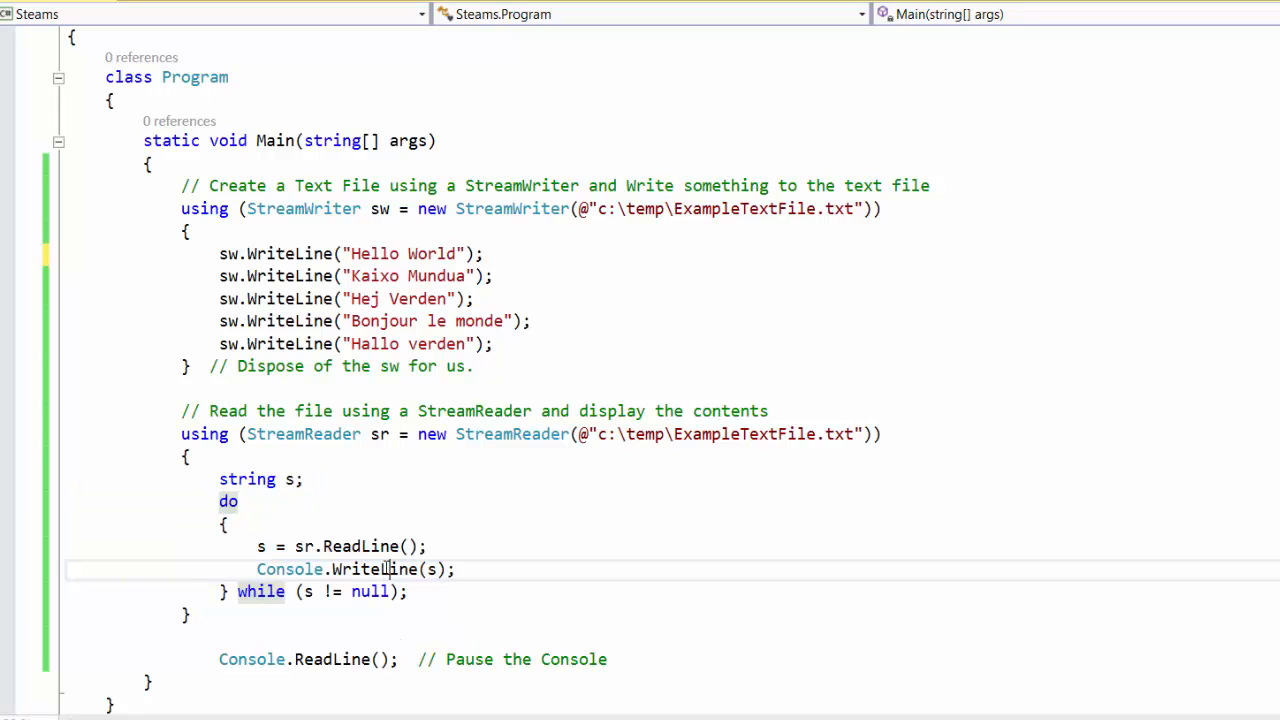
pyautogui.moveTo(333, 569); pyautogui.dragTo(462, 569)
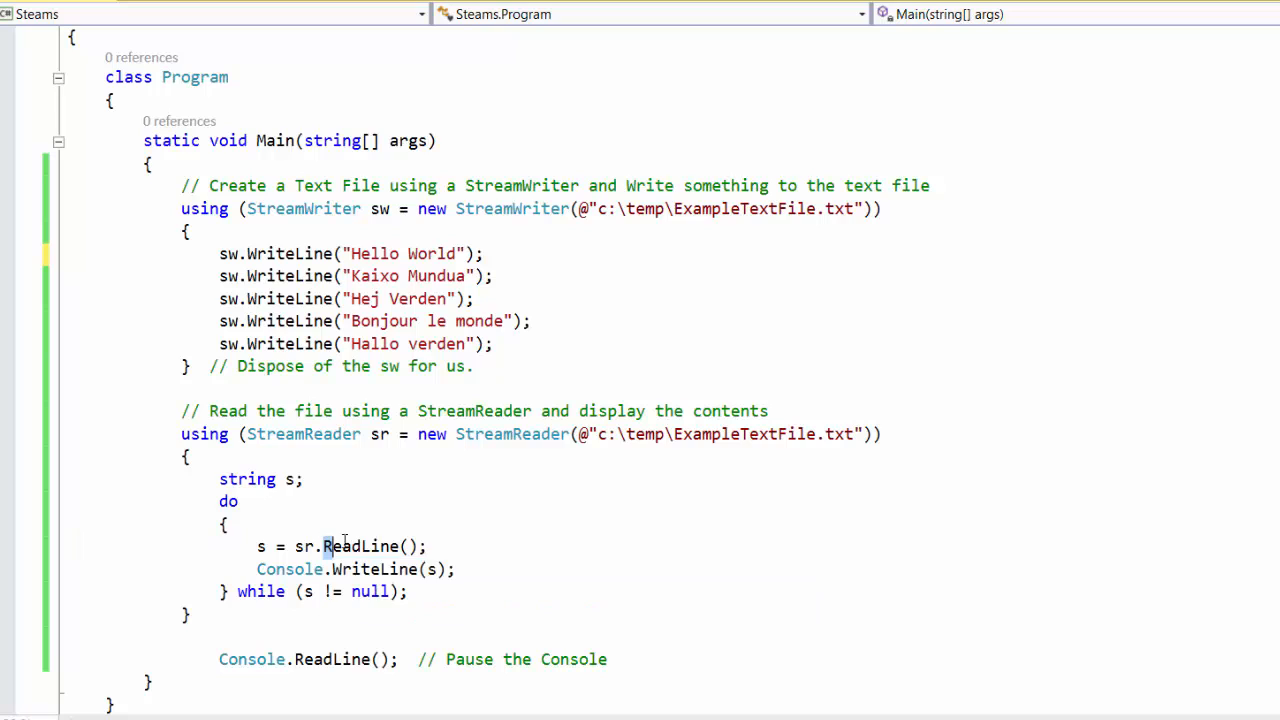
pyautogui.moveTo(323, 546); pyautogui.dragTo(491, 540)
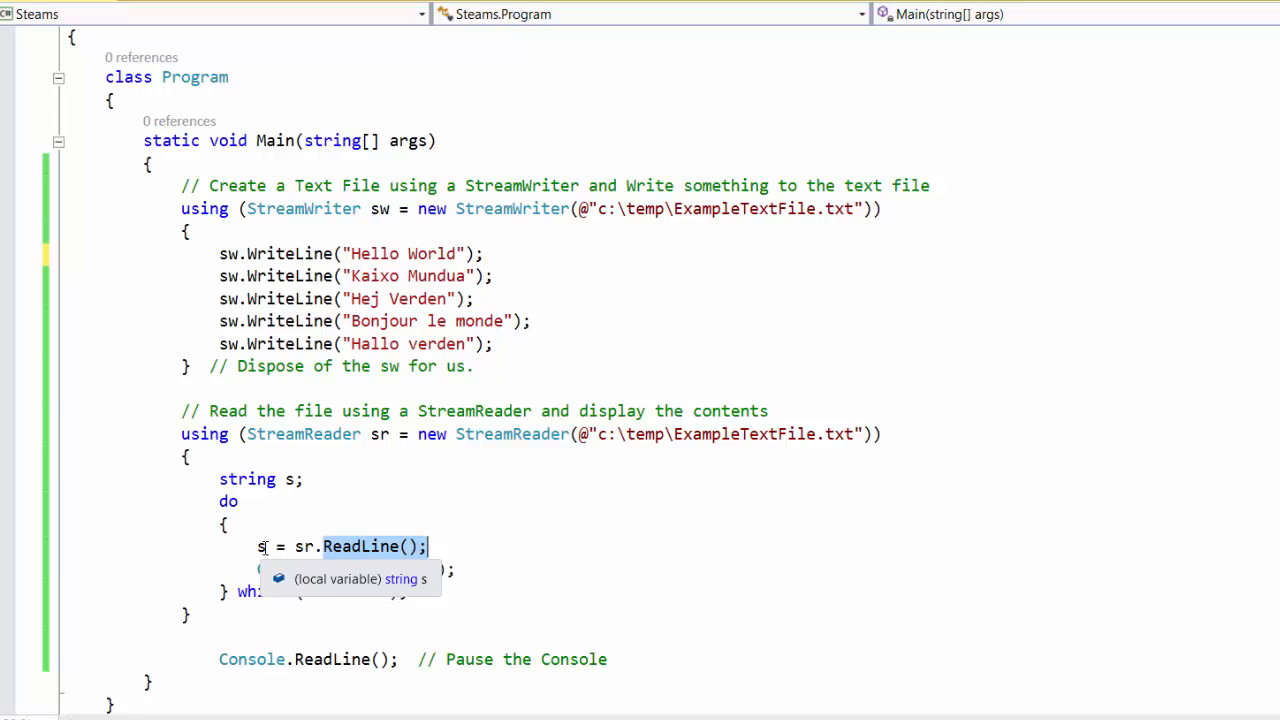
pyautogui.click(261, 546)
pyautogui.click(430, 572)
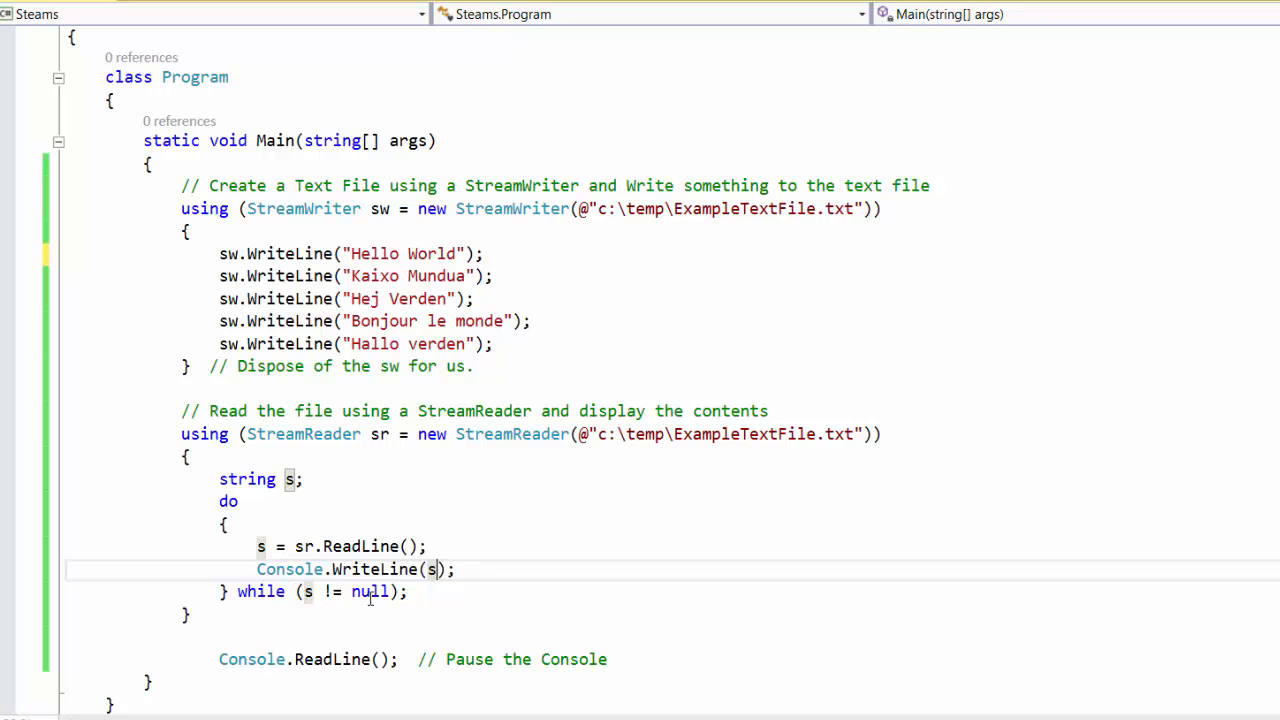
pyautogui.click(368, 593)
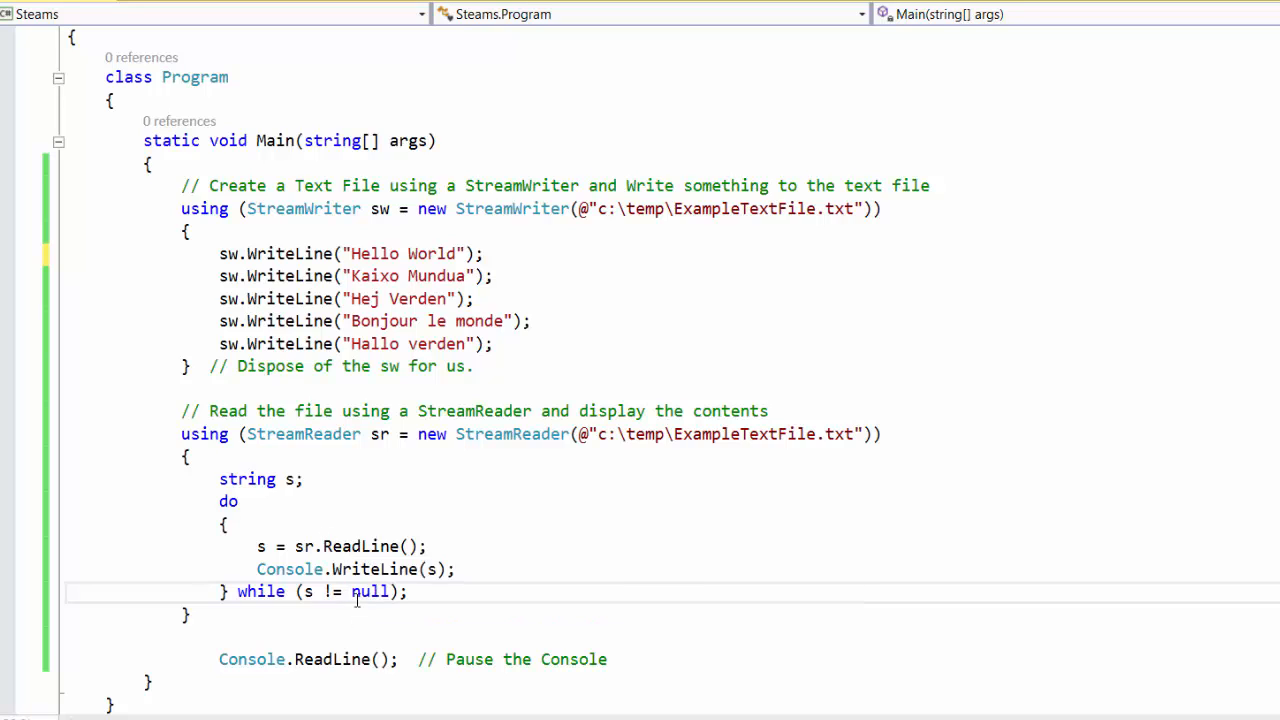
pyautogui.click(187, 614)
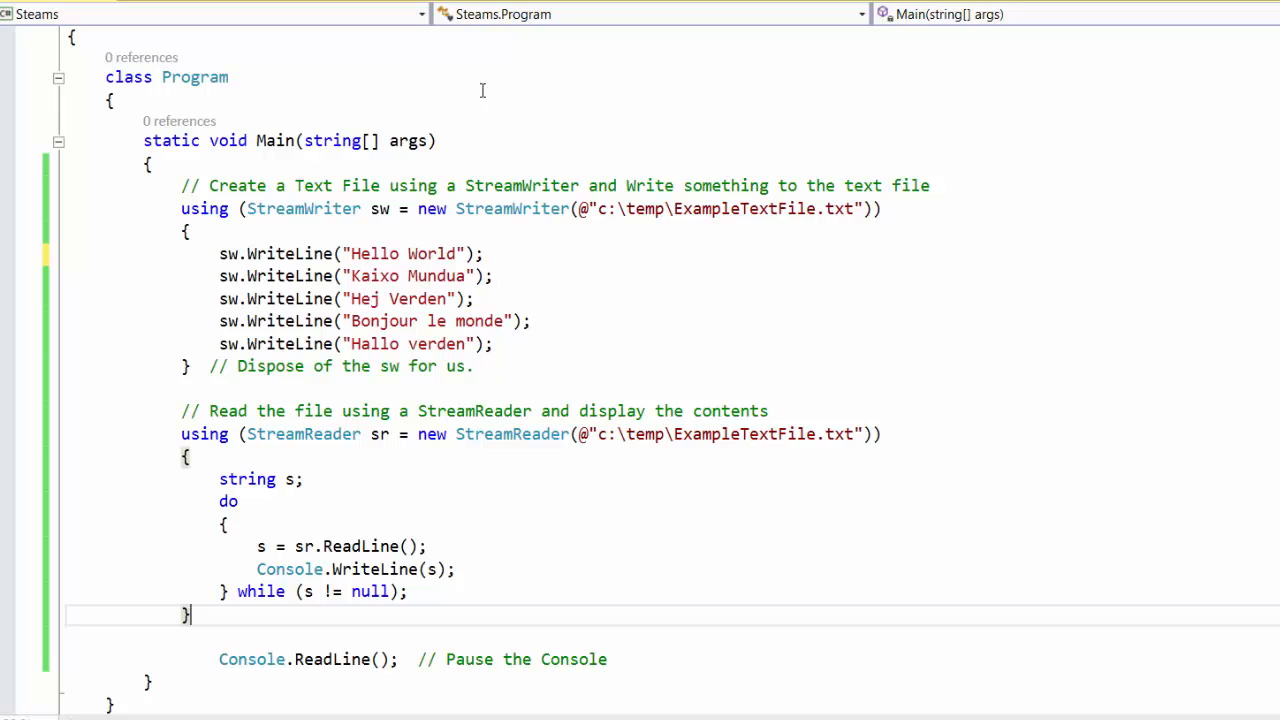
pyautogui.press('F5')
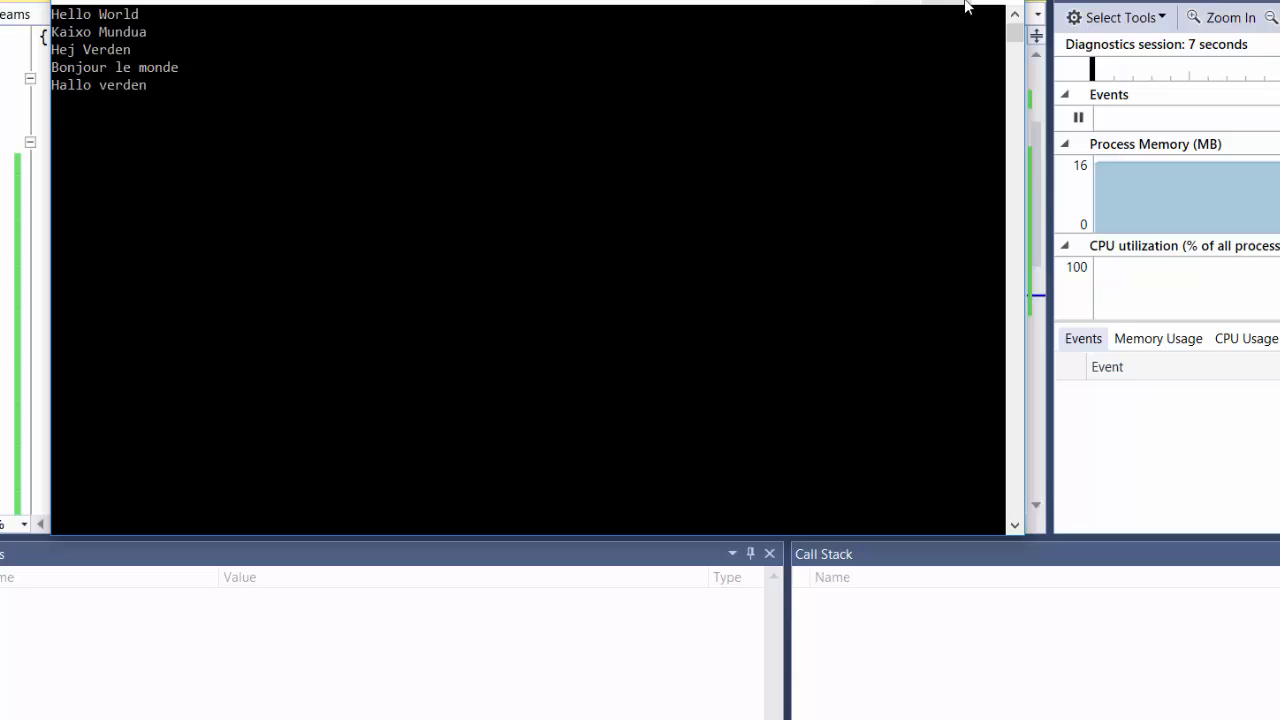
pyautogui.click(1012, 2)
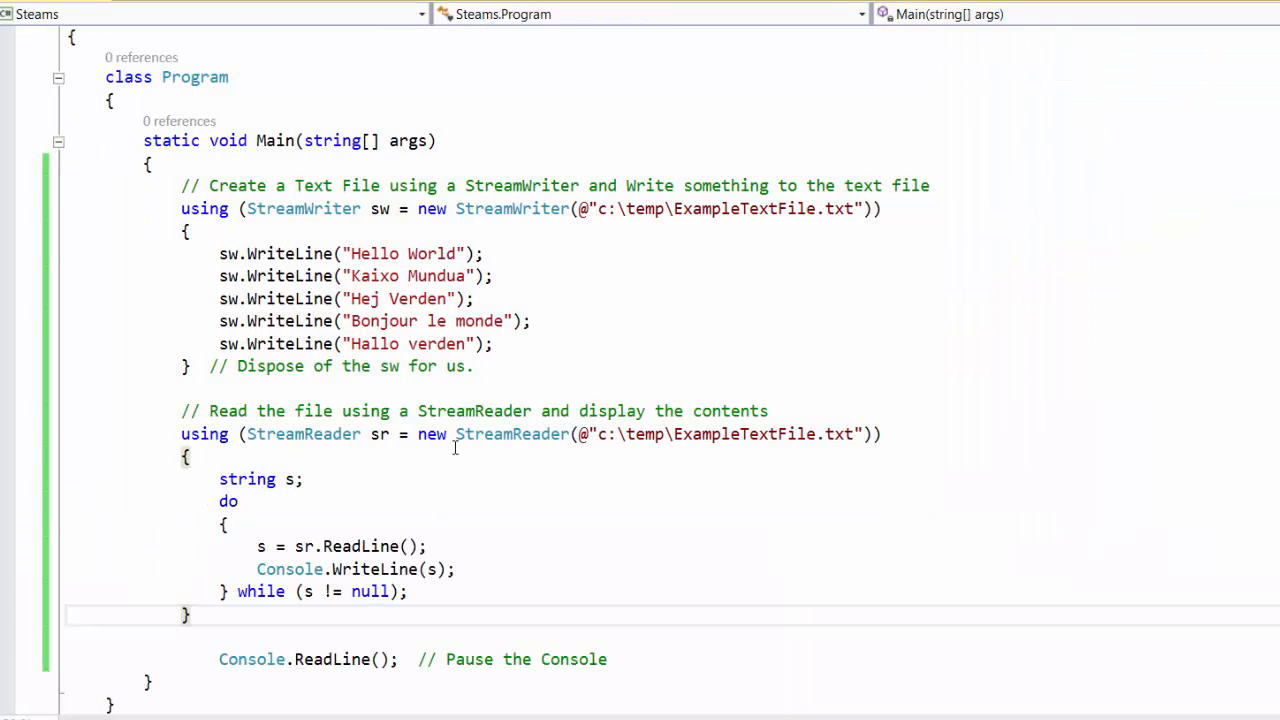
pyautogui.moveTo(250, 546); pyautogui.dragTo(440, 548)
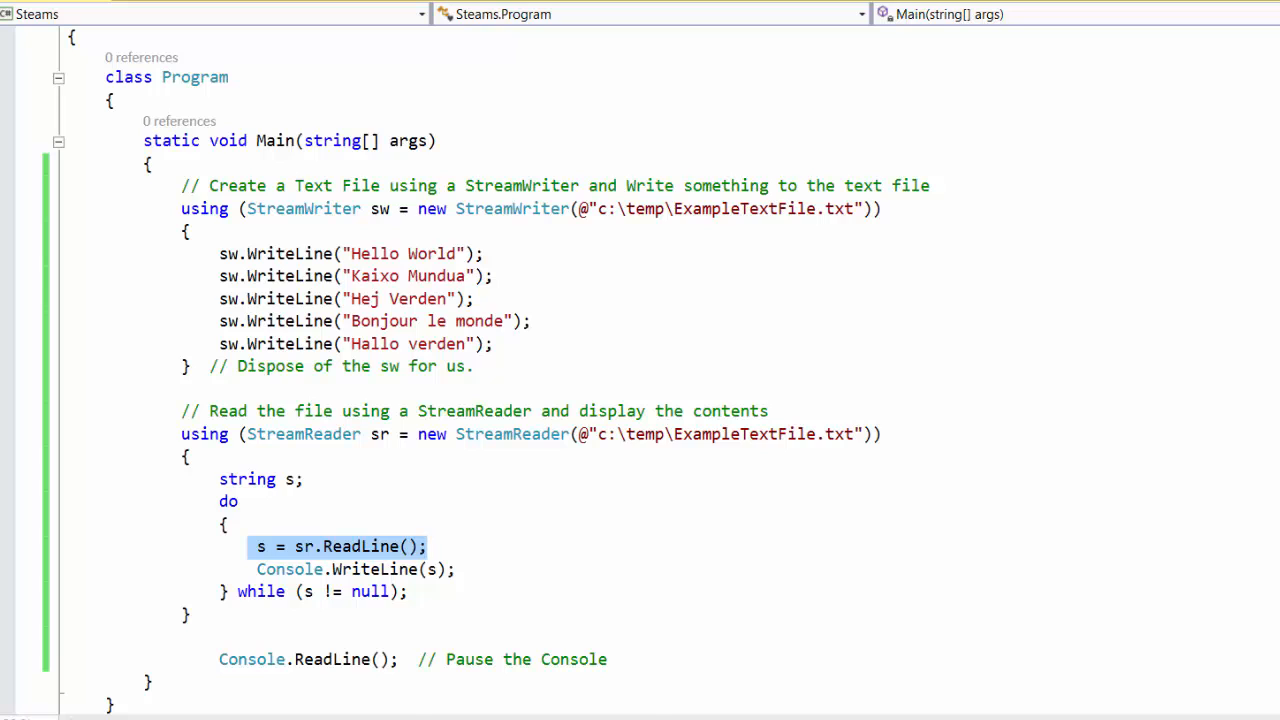
pyautogui.click(428, 695)
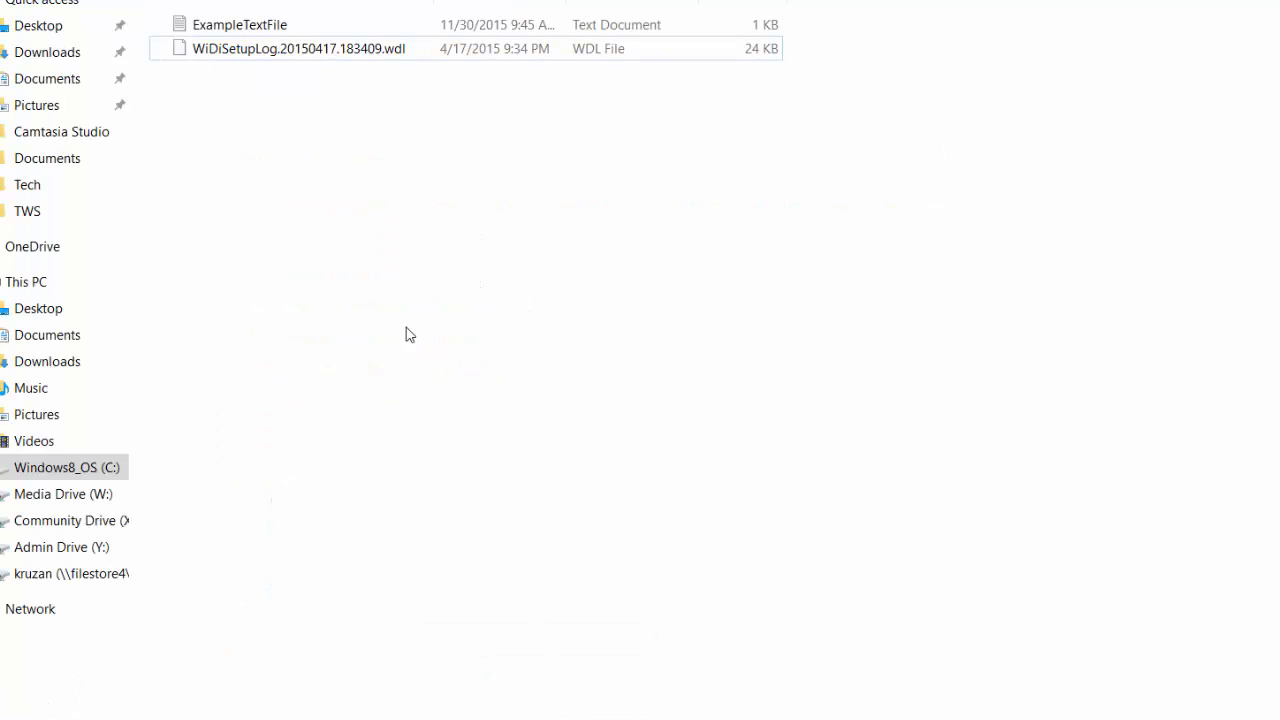
# - View ExampleTextFile in Notepad to confirm the five greeting lines, then close it
pyautogui.doubleClick(227, 32)
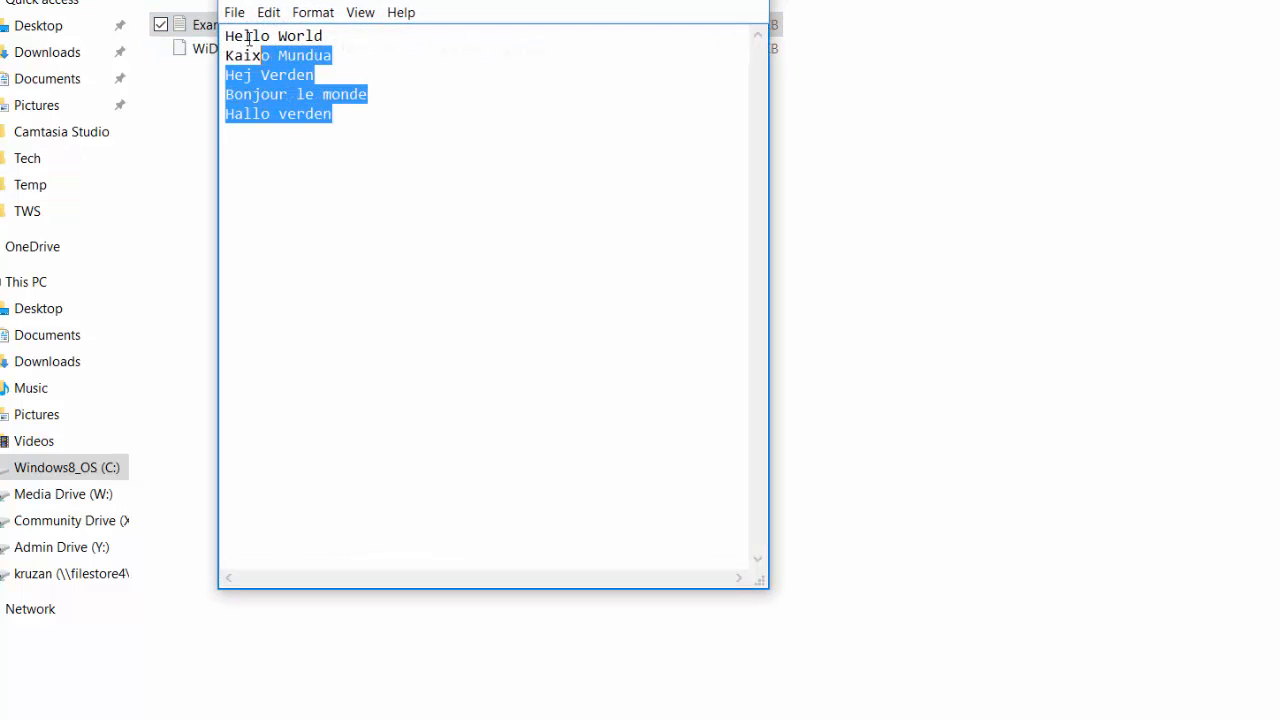
pyautogui.moveTo(350, 121); pyautogui.dragTo(212, 28)
pyautogui.hotkey('shift', 'Down')
pyautogui.hotkey('shift', 'Down')
pyautogui.hotkey('shift', 'Down')
pyautogui.click(553, 250)
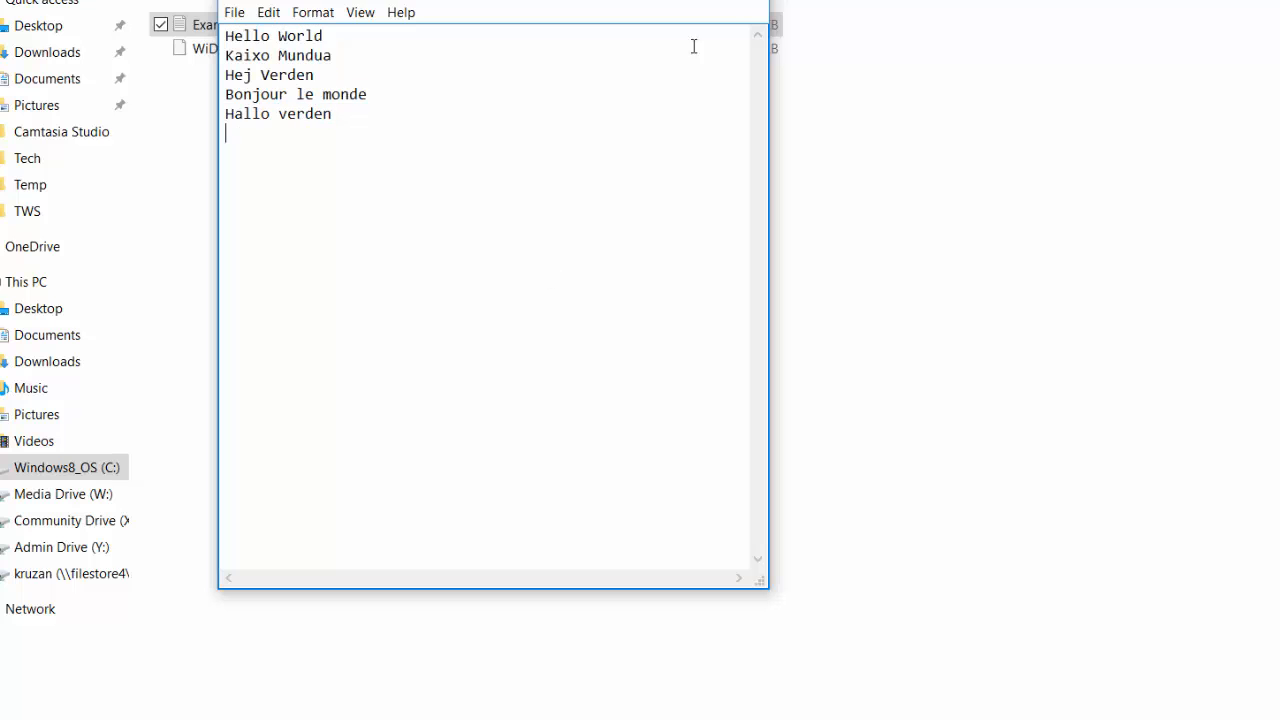
pyautogui.click(745, 3)
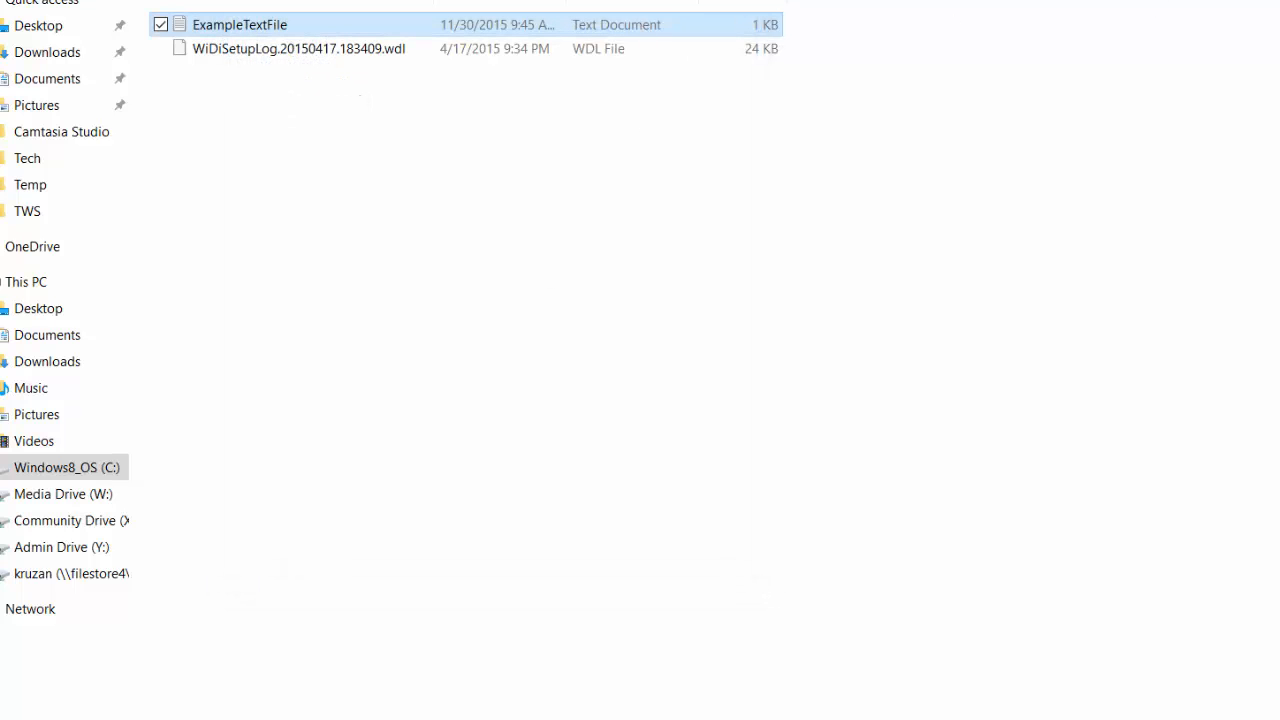